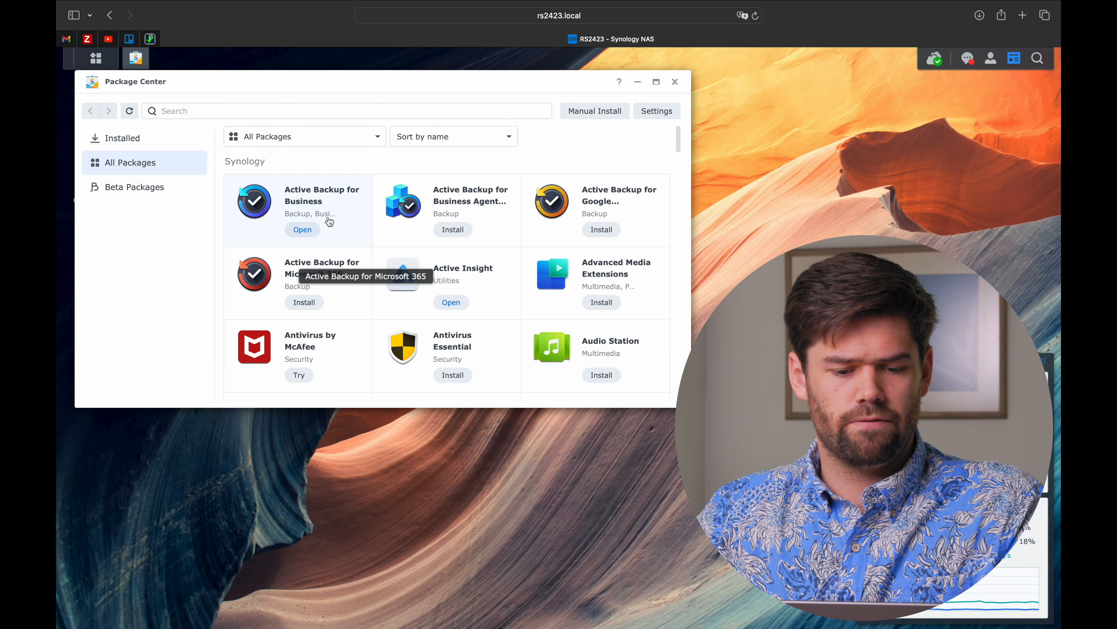
# Open Active Backup for Business, review the PC/Mac, Physical Server and File Server device lists, and select the UPLOADVM physical server.
pyautogui.click(308, 233)
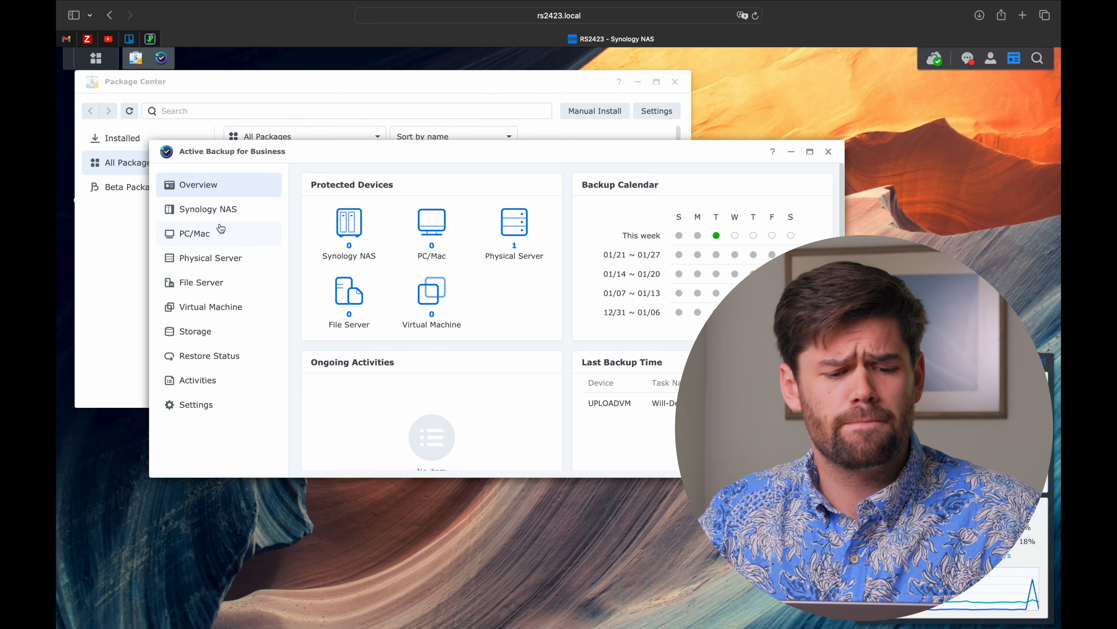
pyautogui.click(232, 238)
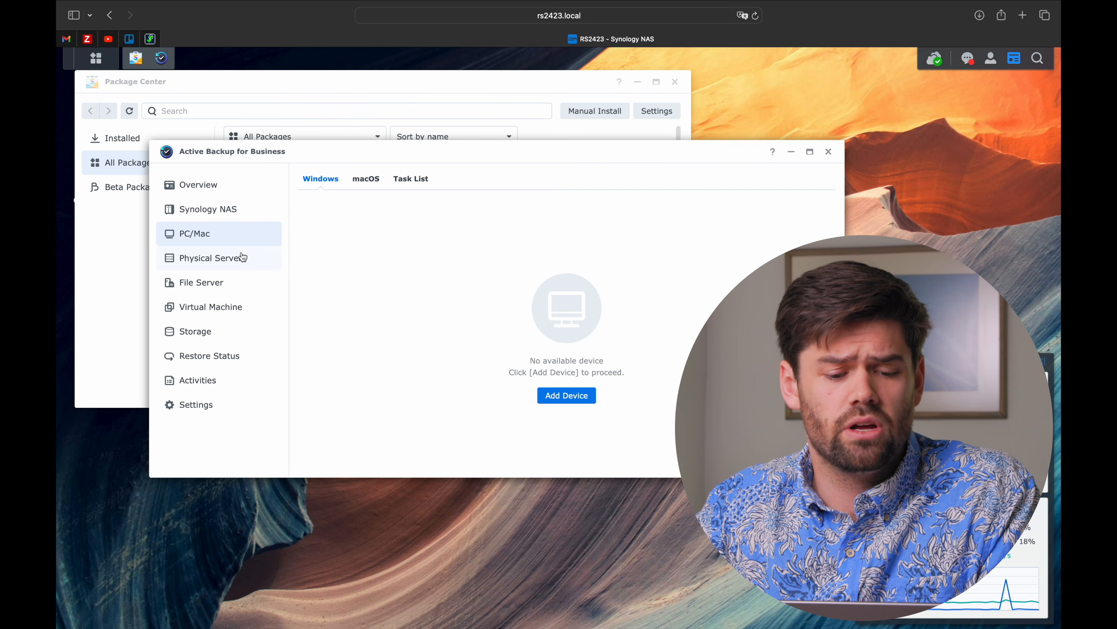
pyautogui.click(214, 257)
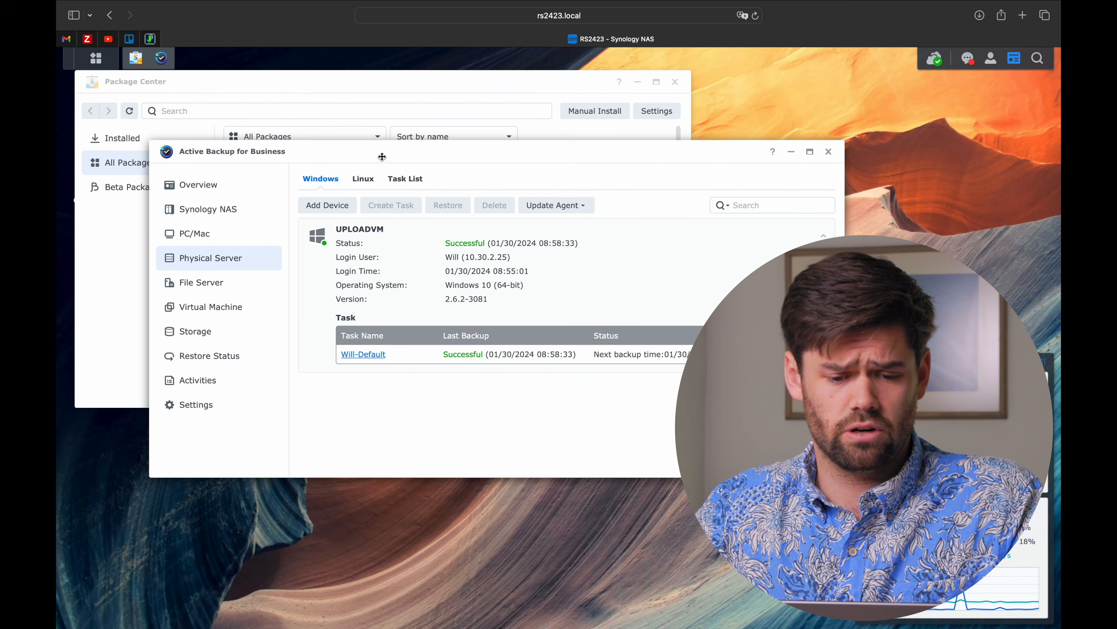
pyautogui.click(363, 179)
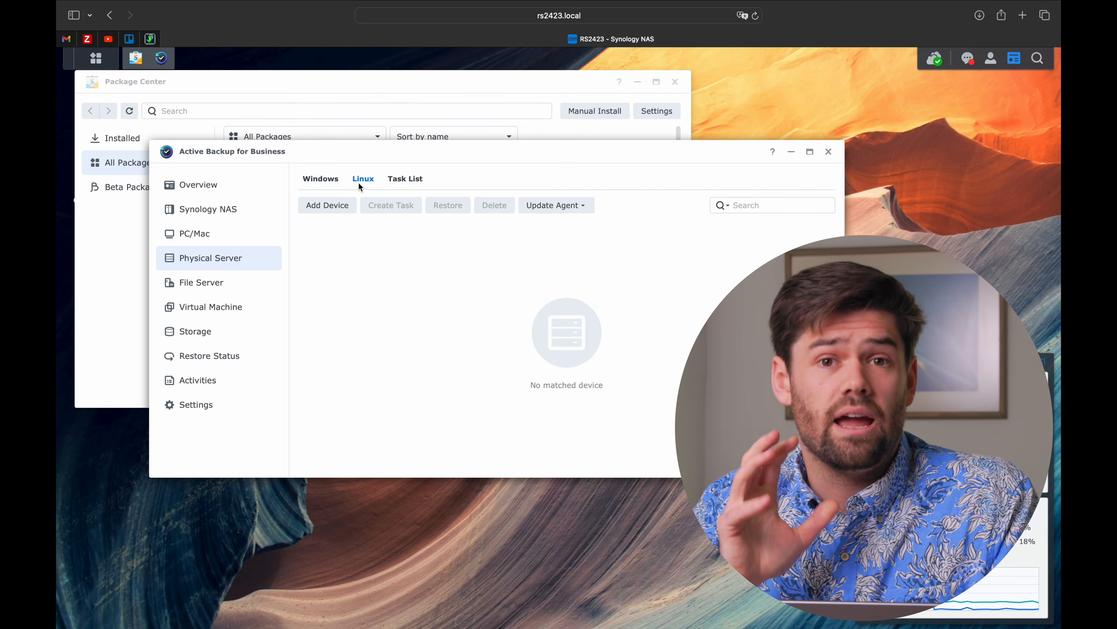
pyautogui.click(214, 293)
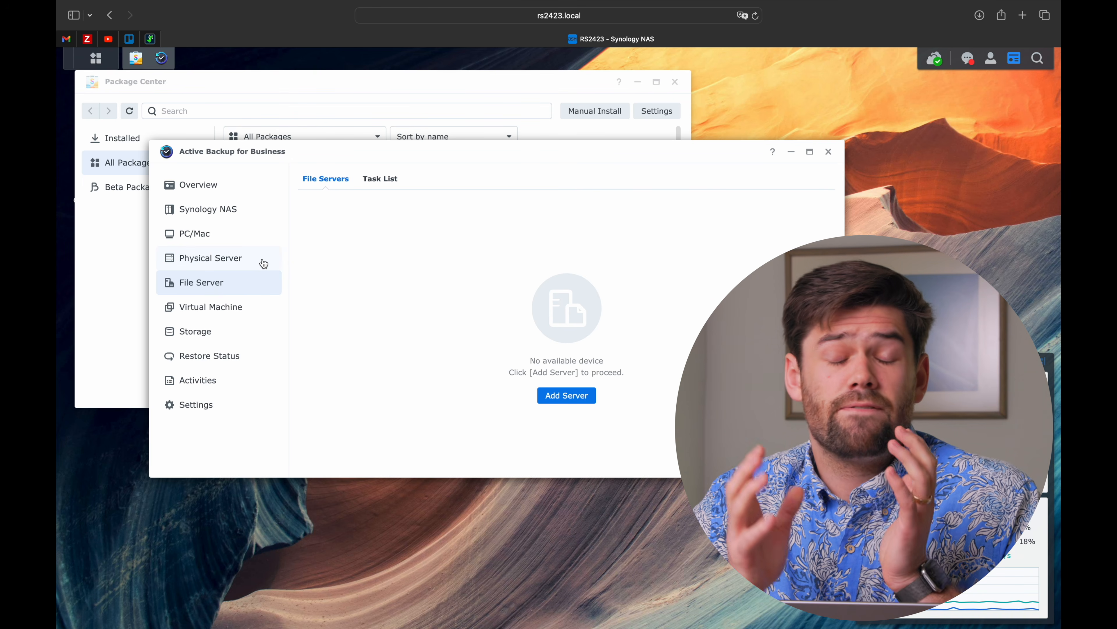
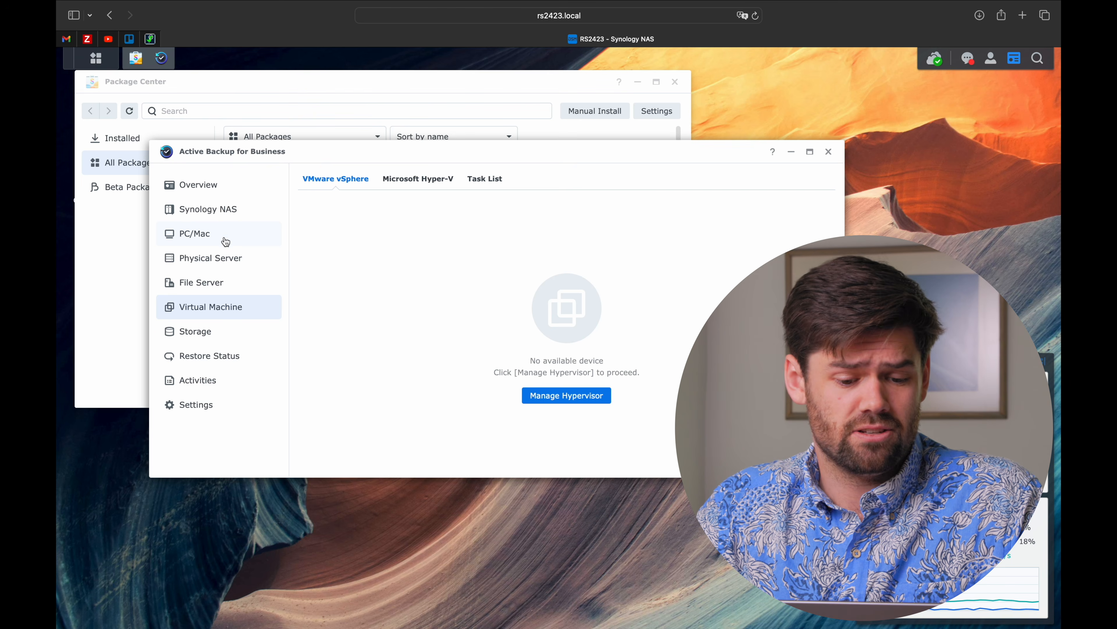
pyautogui.click(241, 260)
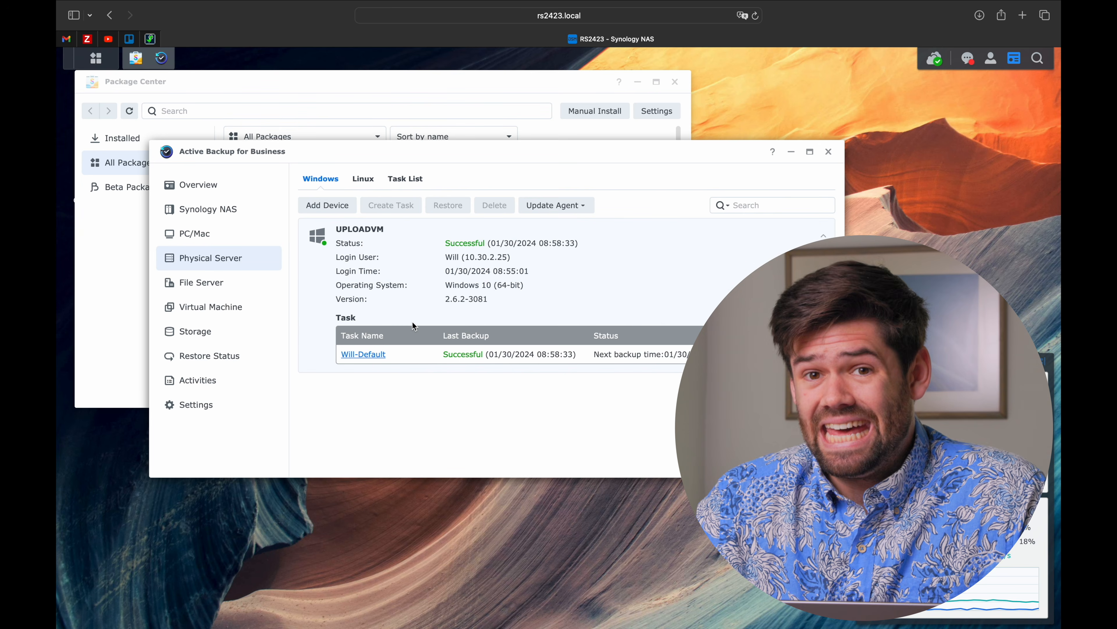
pyautogui.click(387, 284)
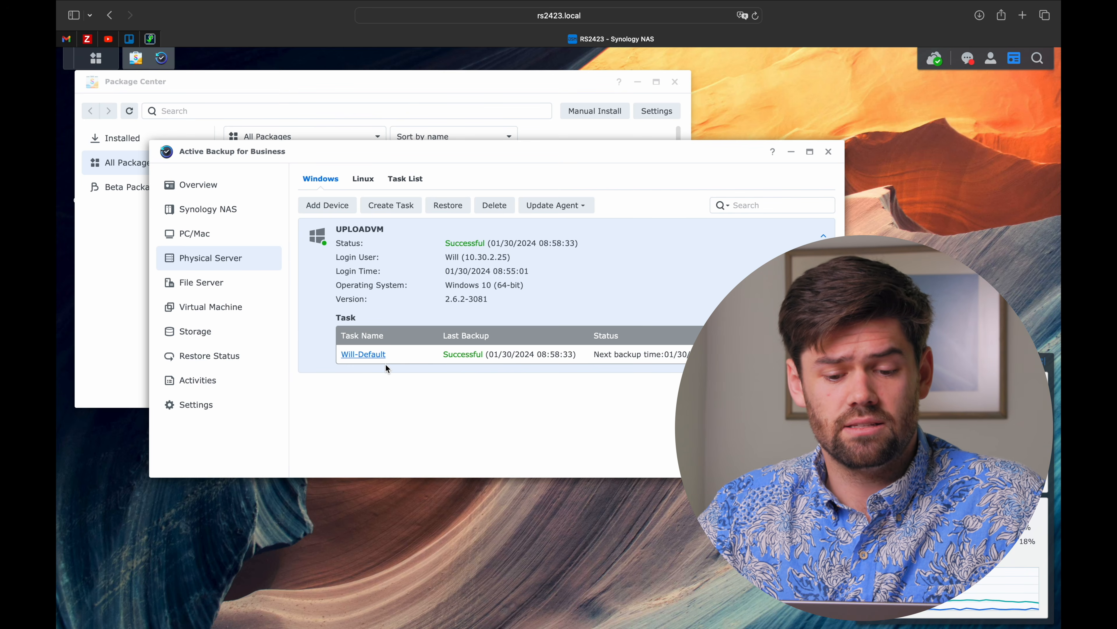
# Switch to the Microsoft Remote Desktop session of the original Windows machine and shut that machine down.
pyautogui.hotkey('ctrl', 'Right')
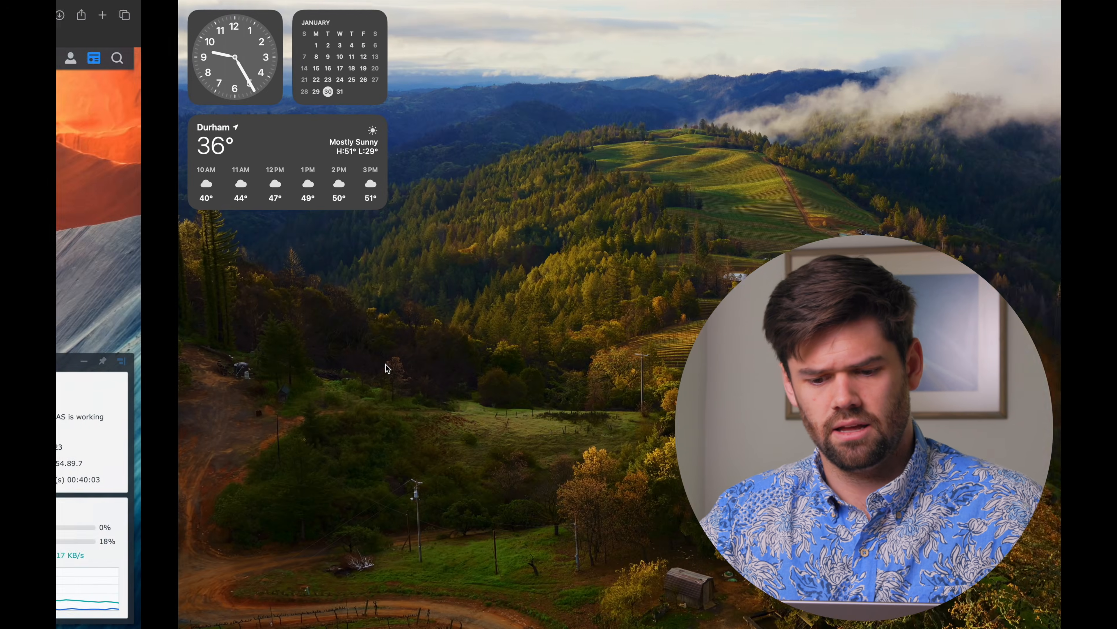
pyautogui.press('super+space')
pyautogui.write('remote')
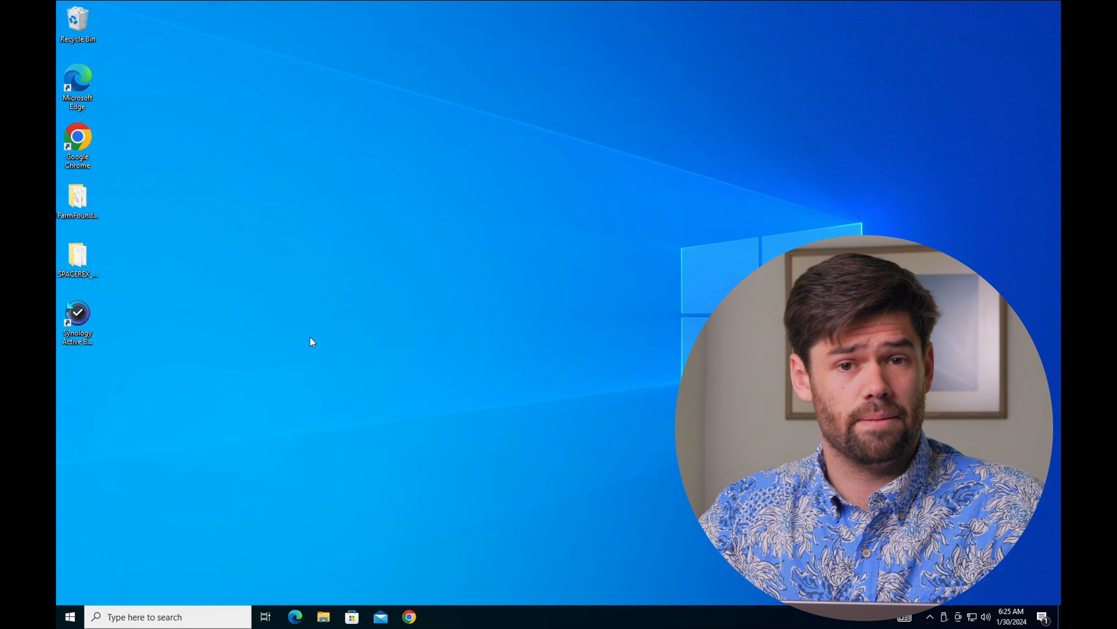
pyautogui.click(75, 617)
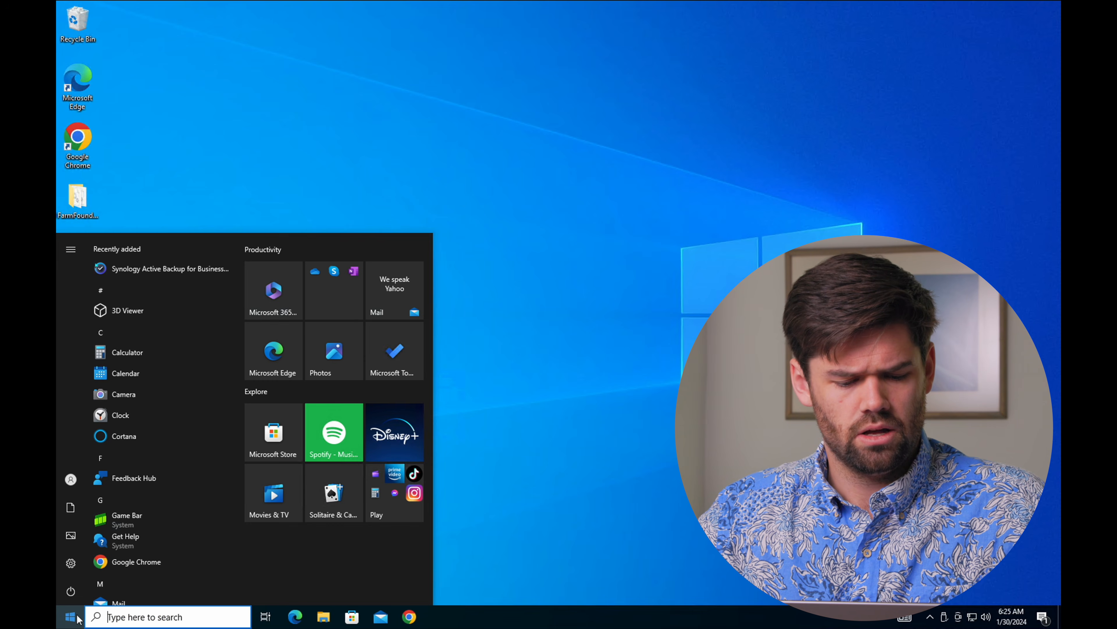
pyautogui.click(74, 593)
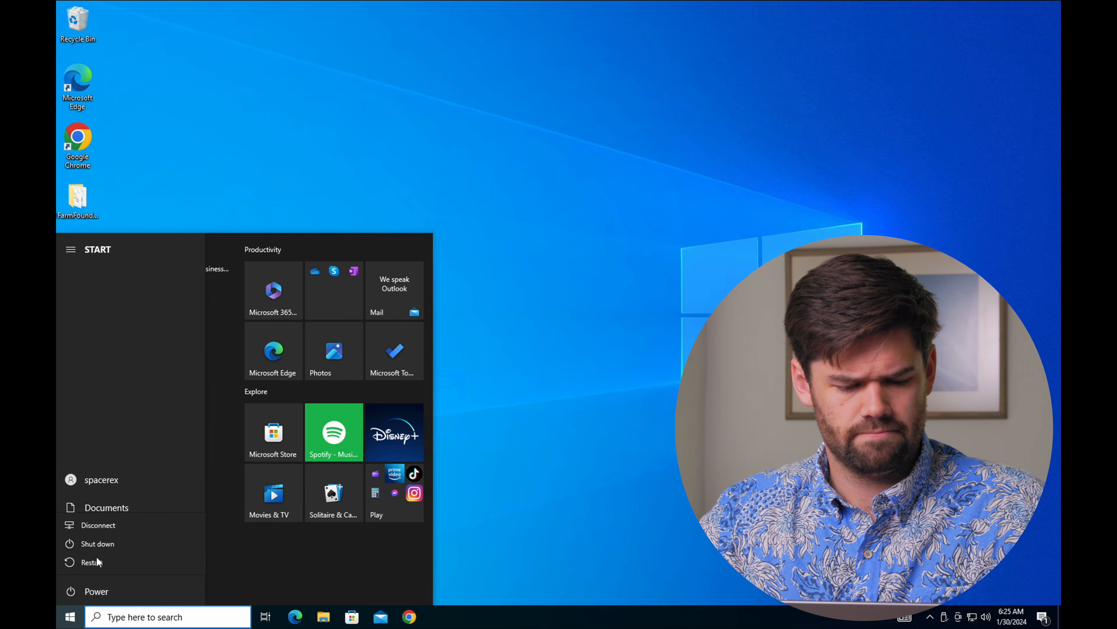
pyautogui.click(110, 544)
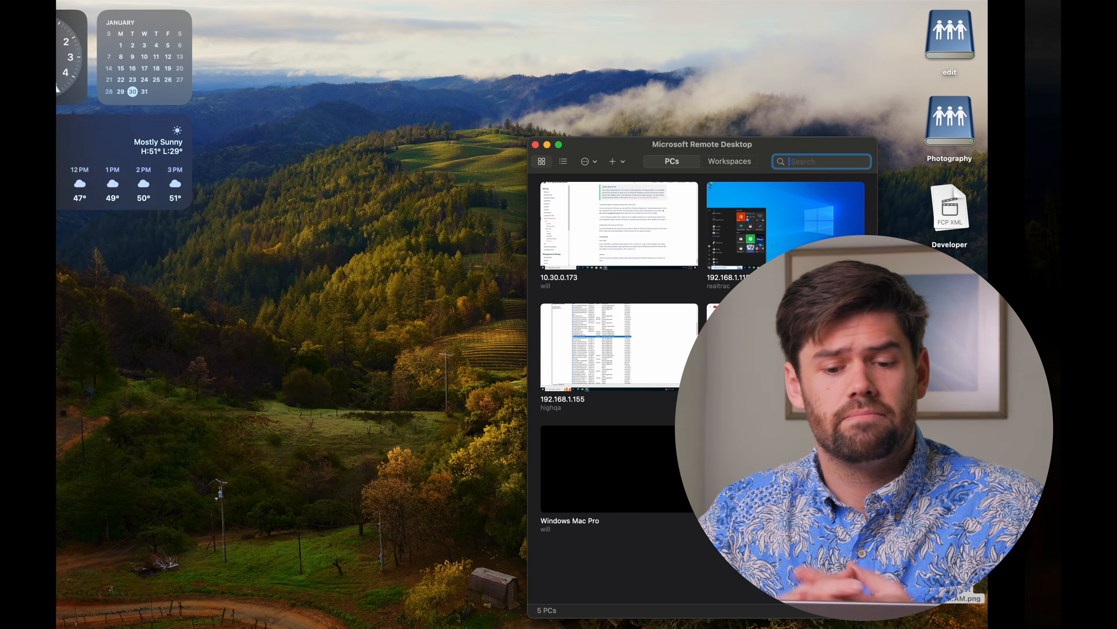
# Return to Active Backup for Business on the NAS and check the backup task list for physical servers.
pyautogui.hotkey('ctrl', 'Left')
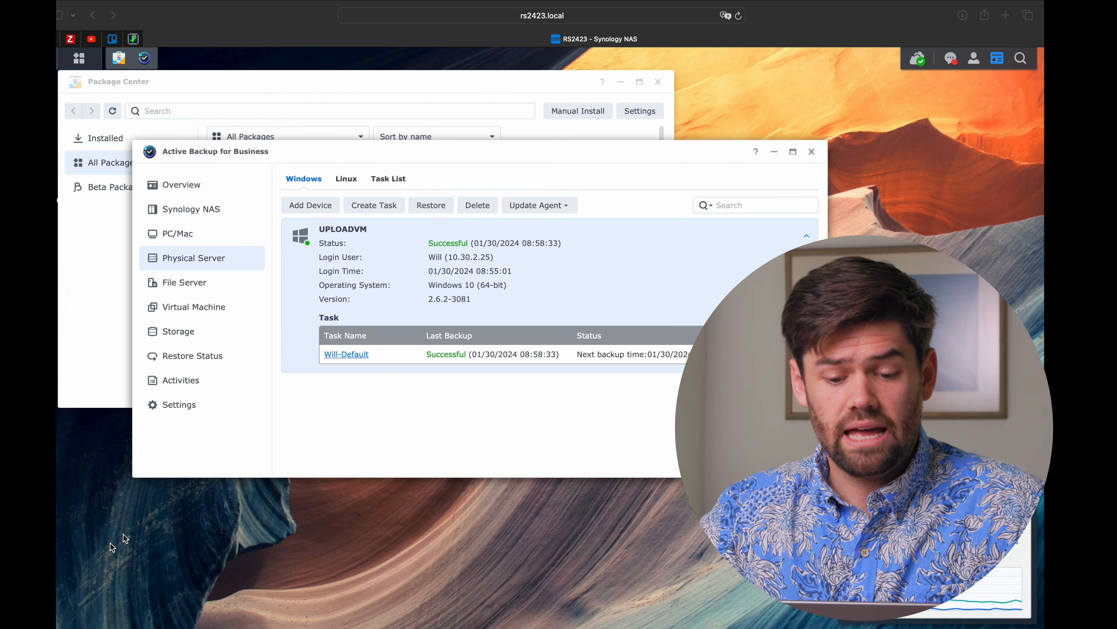
pyautogui.click(245, 239)
pyautogui.click(245, 262)
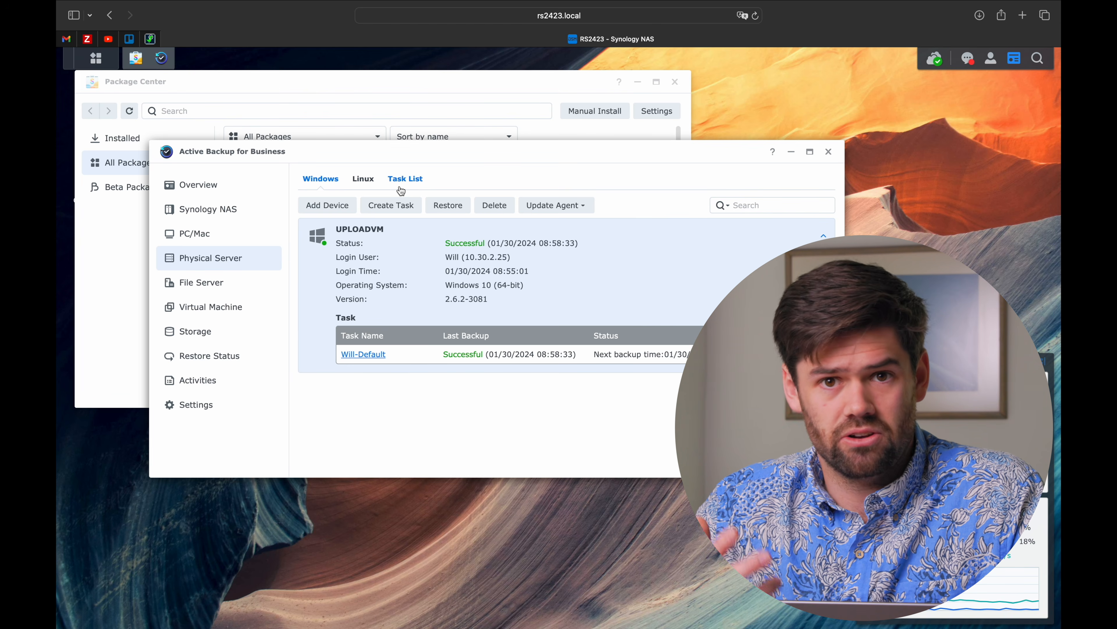
pyautogui.click(418, 174)
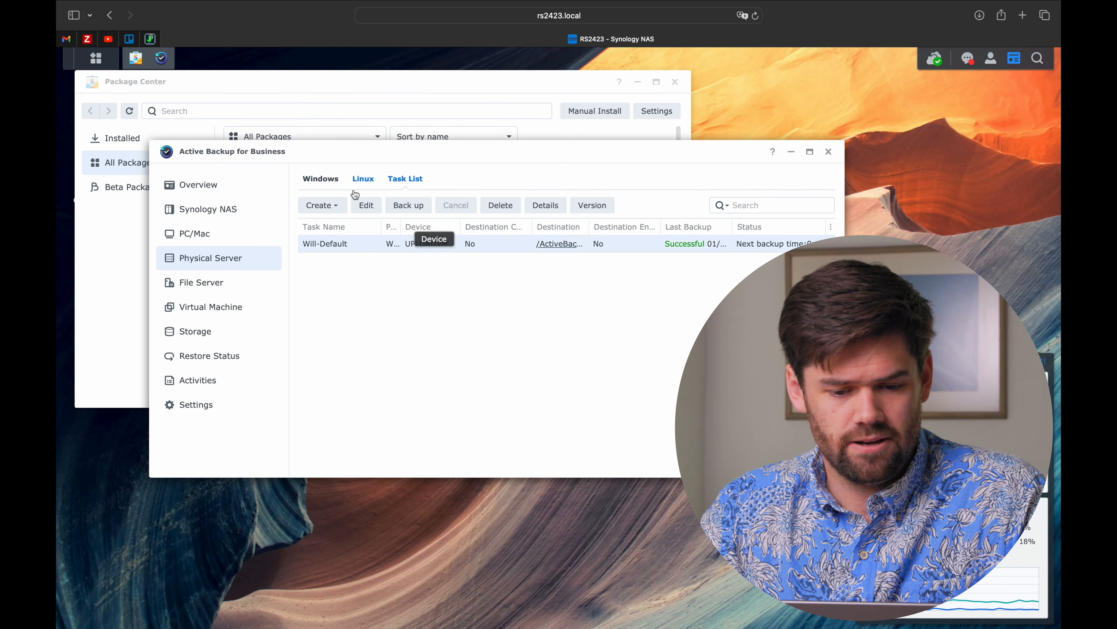
# Start restoring UPLOADVM from its Will-Default restore point, using Instant Restore to Synology Virtual Machine Manager (VMM).
pyautogui.click(320, 178)
pyautogui.click(453, 206)
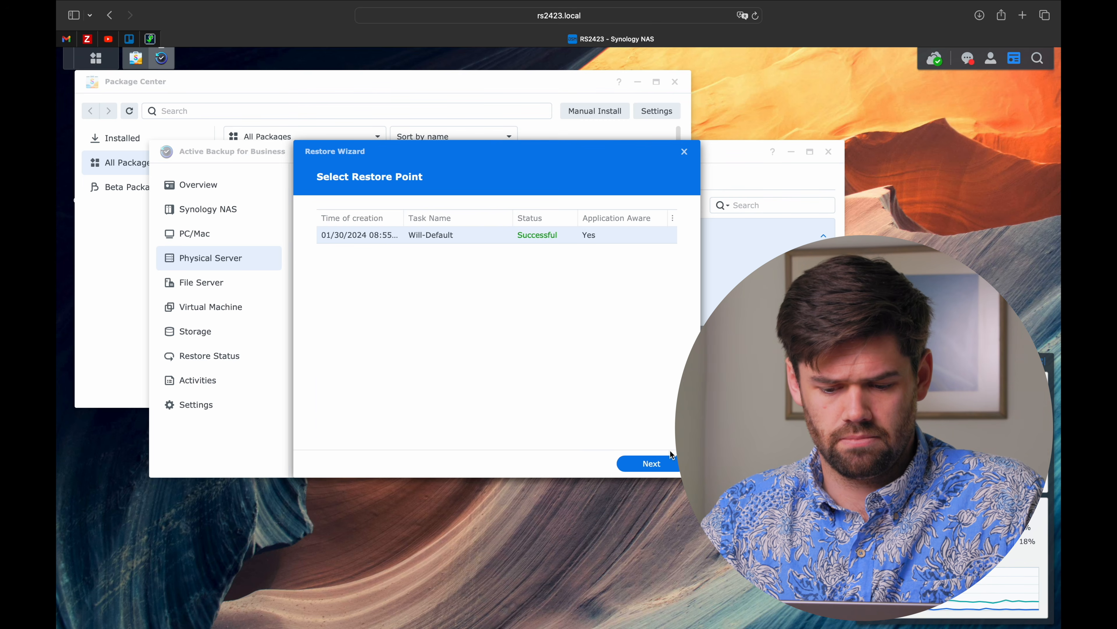
pyautogui.click(656, 462)
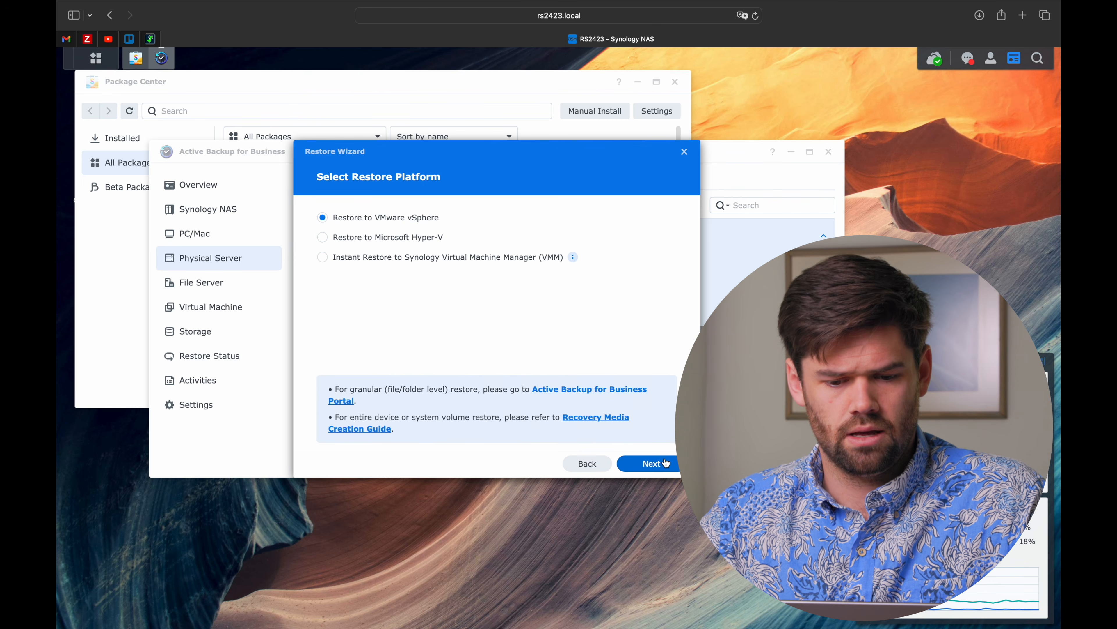
pyautogui.click(402, 255)
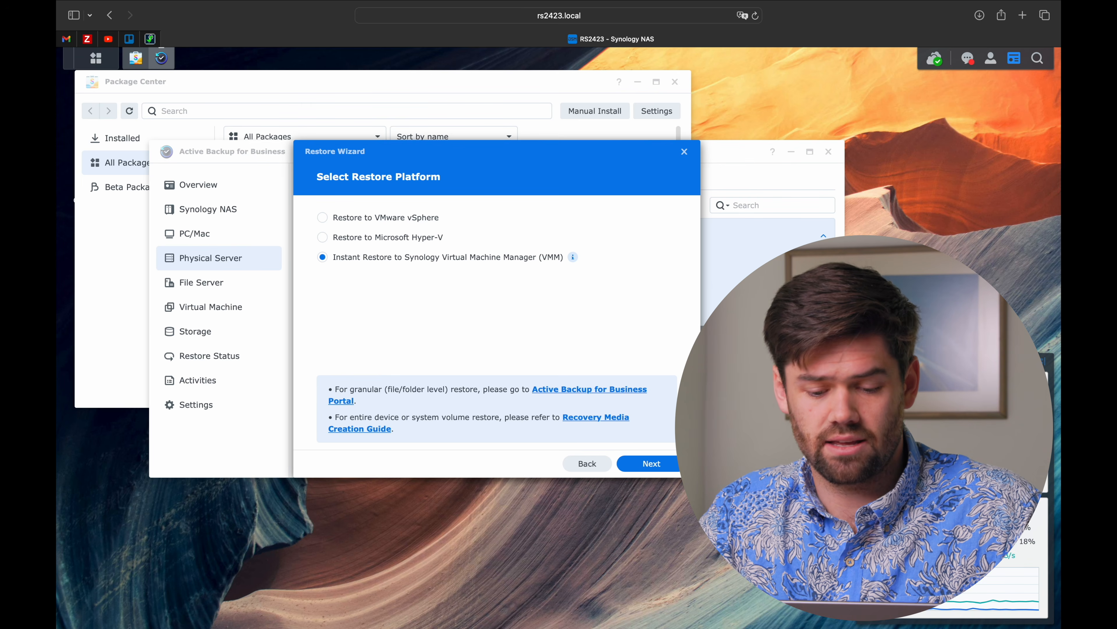
pyautogui.click(639, 463)
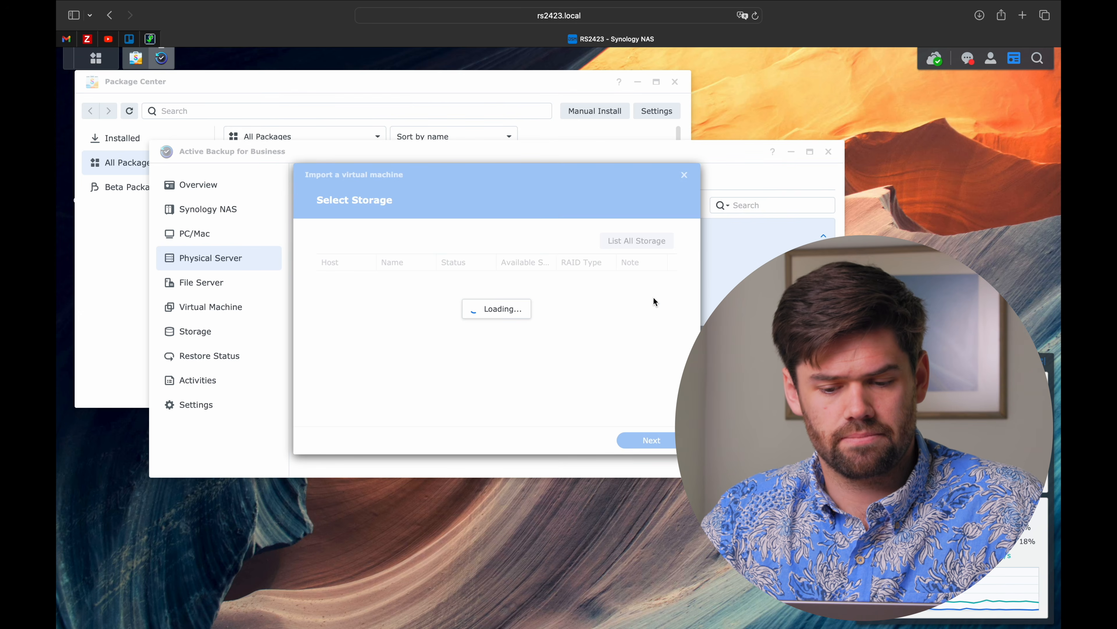
# Choose the RS2423 volume with 1.52 TB available as import storage and agree to import across volumes.
pyautogui.click(507, 263)
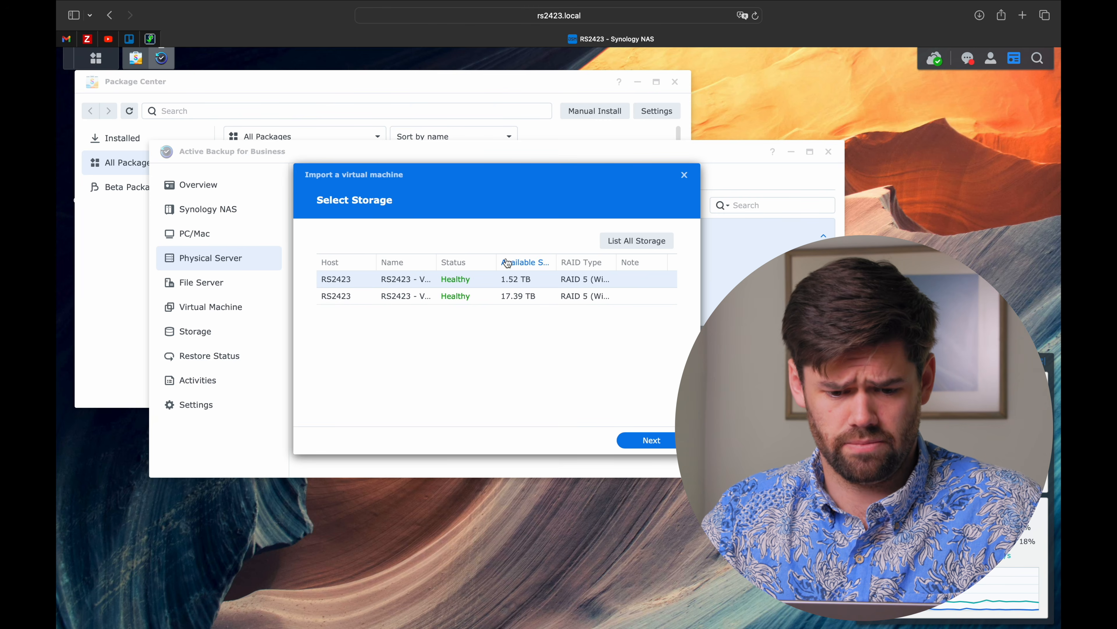
pyautogui.click(527, 298)
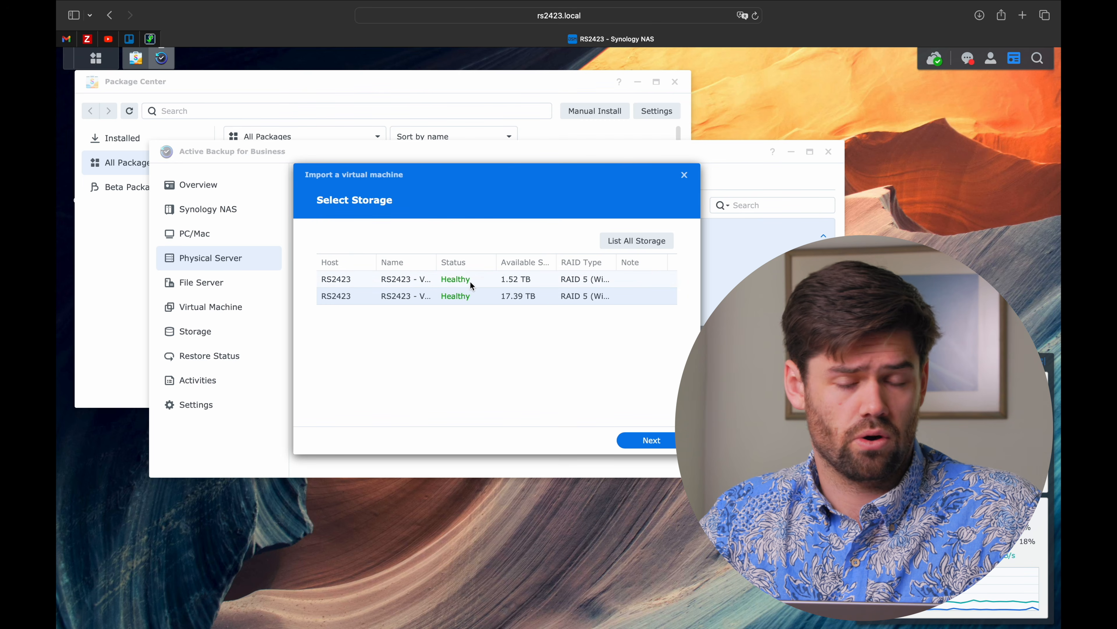
pyautogui.click(498, 278)
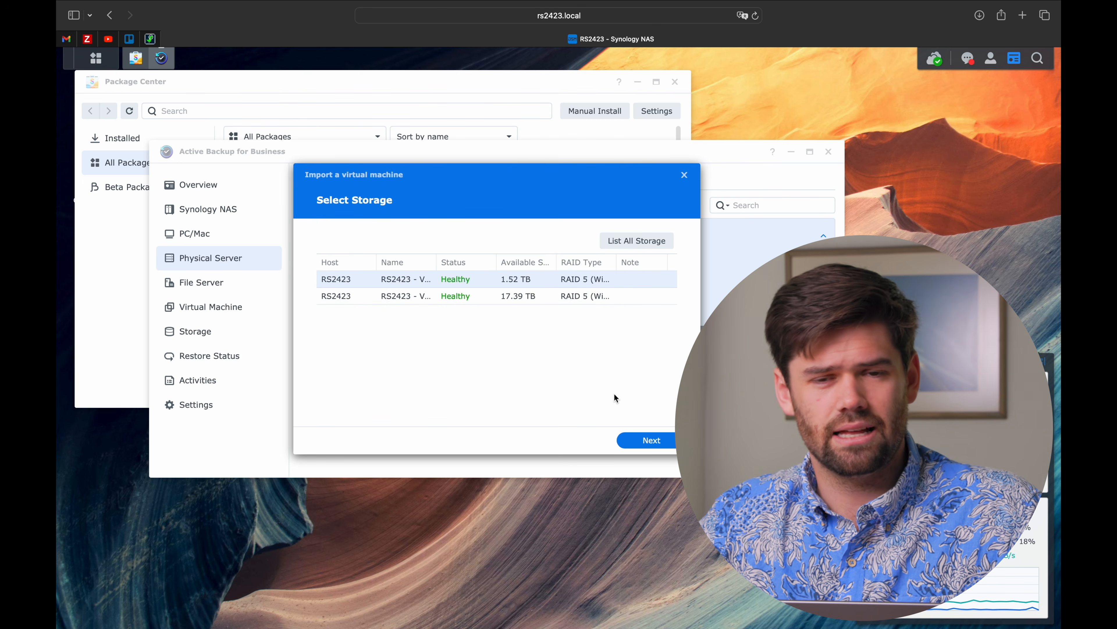
pyautogui.click(667, 444)
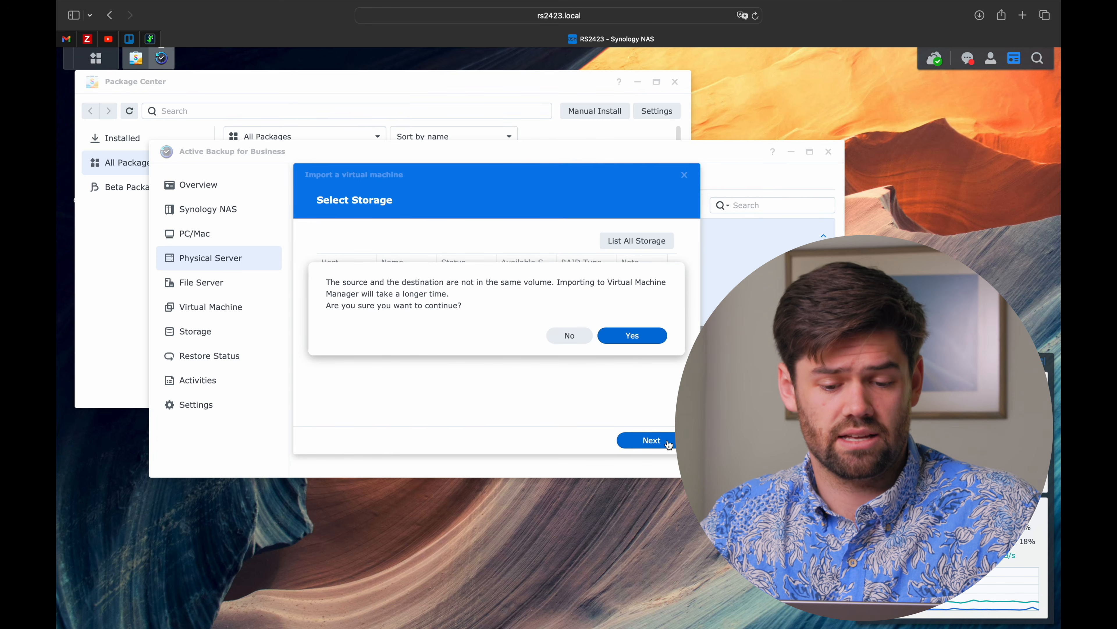
pyautogui.click(634, 339)
# Set the imported virtual machine's memory to 5 GB and accept the general specifications.
pyautogui.click(590, 280)
pyautogui.click(599, 317)
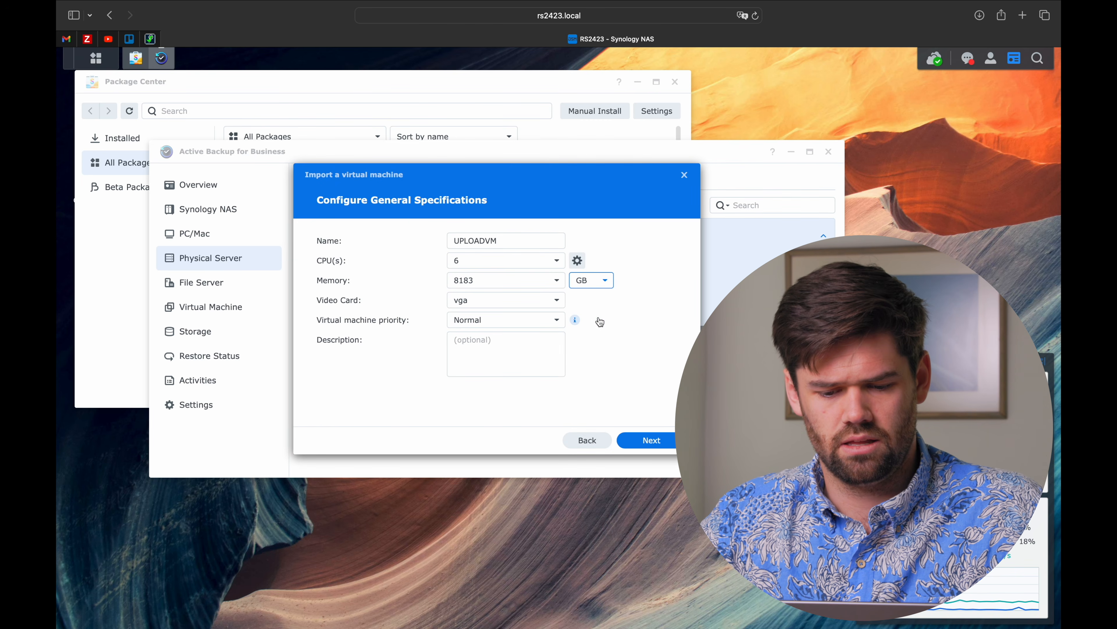
pyautogui.doubleClick(492, 282)
pyautogui.write('5')
pyautogui.click(516, 312)
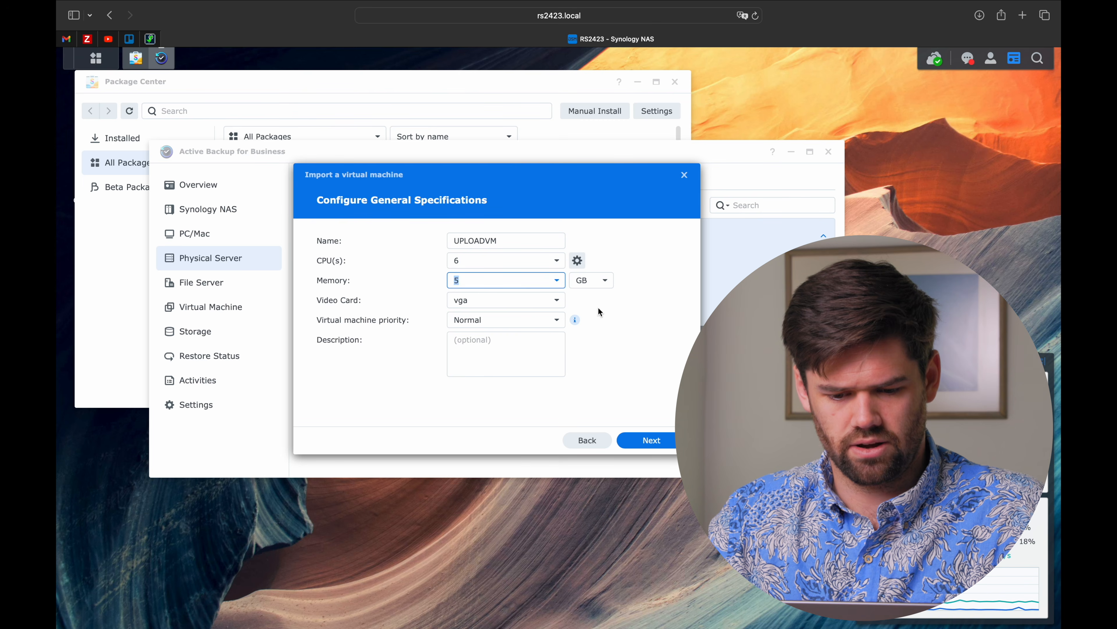
pyautogui.click(660, 442)
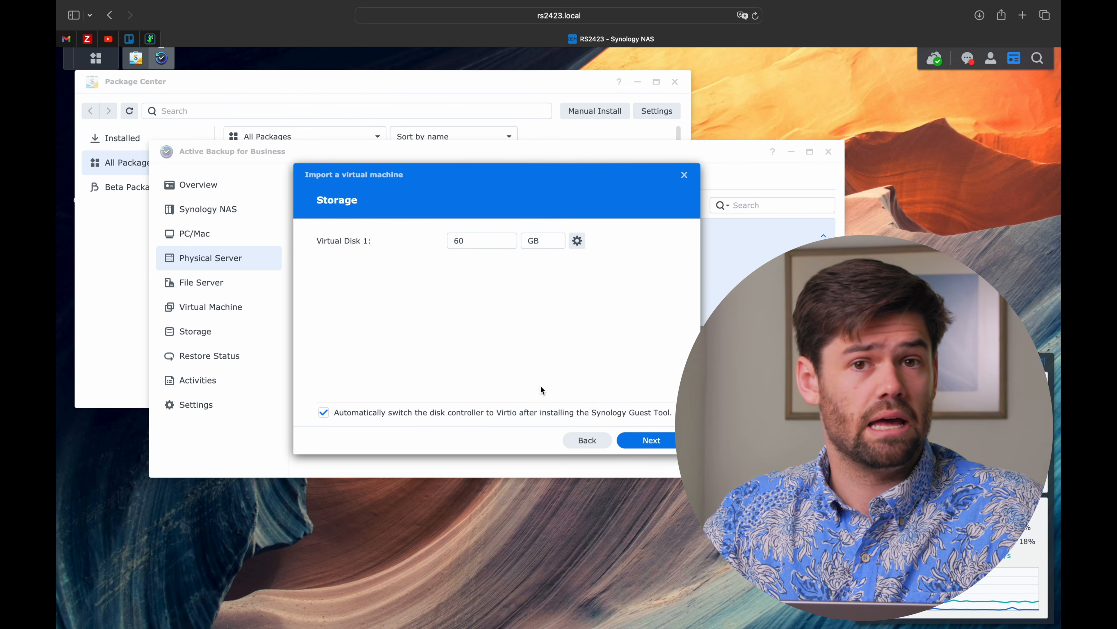
# Accept the virtual disk and Default VM Network settings, with SR-IOV set to No, and decline the Synology Guest Tool download.
pyautogui.moveTo(484, 235)
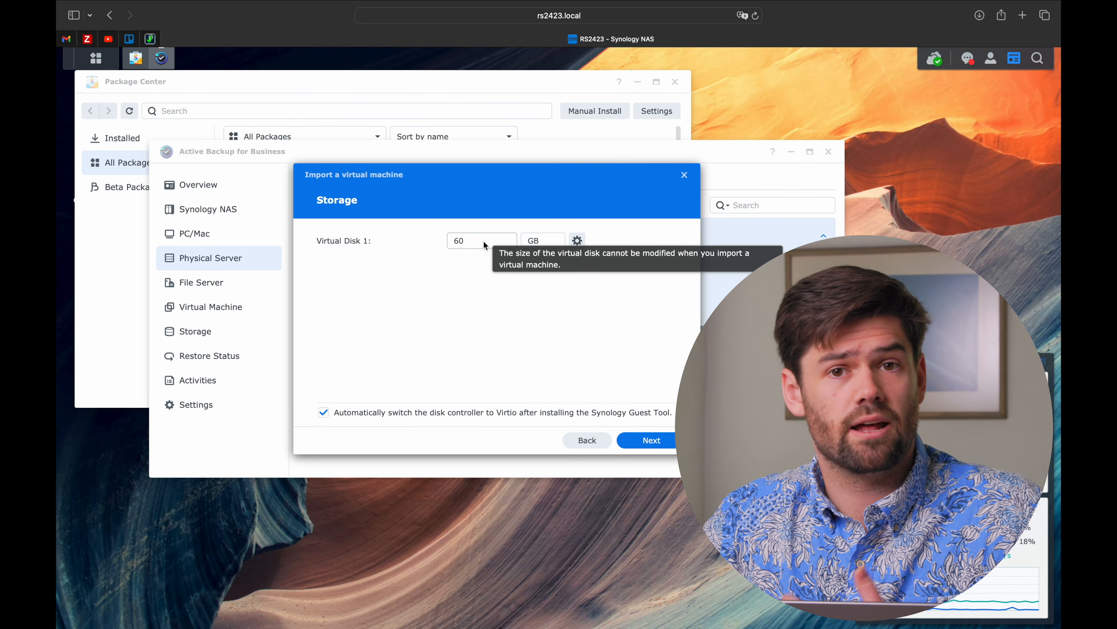
pyautogui.click(659, 442)
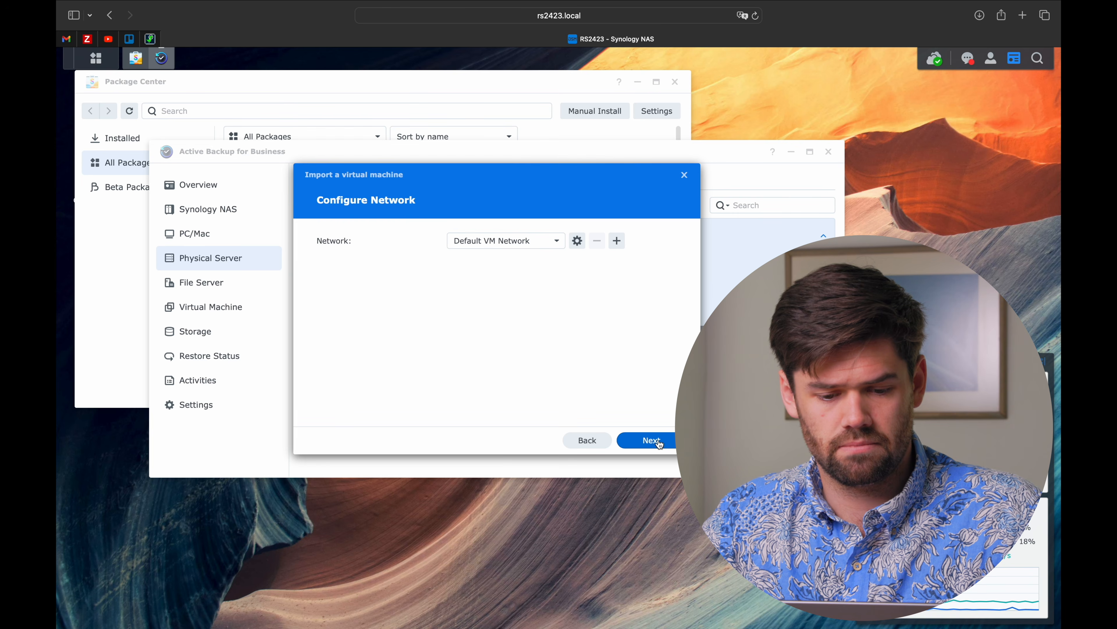
pyautogui.click(577, 241)
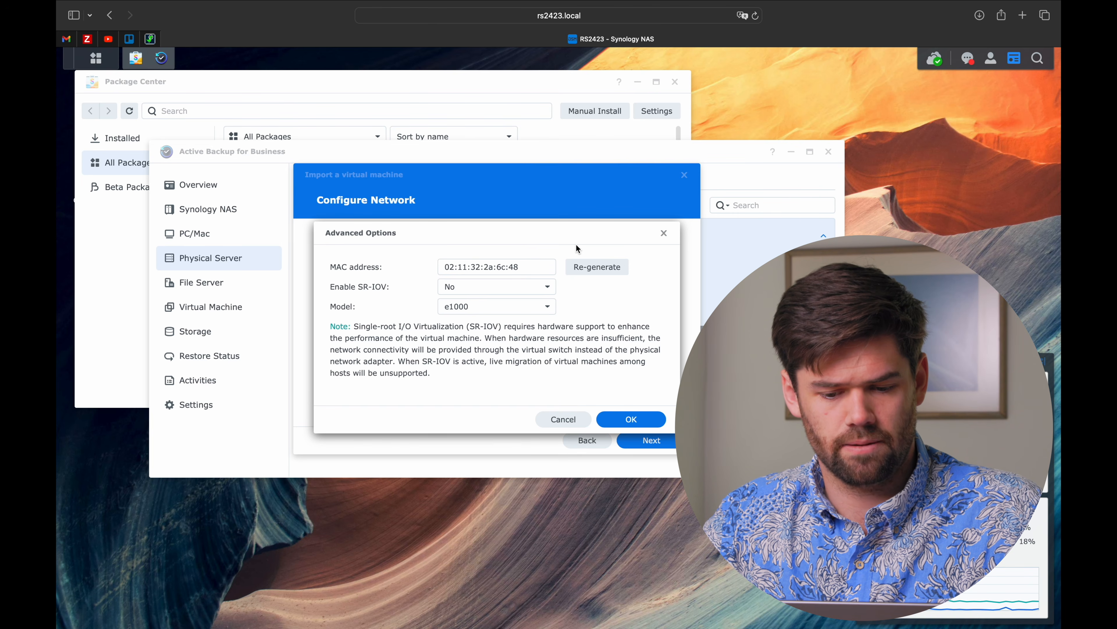
pyautogui.tripleClick(543, 267)
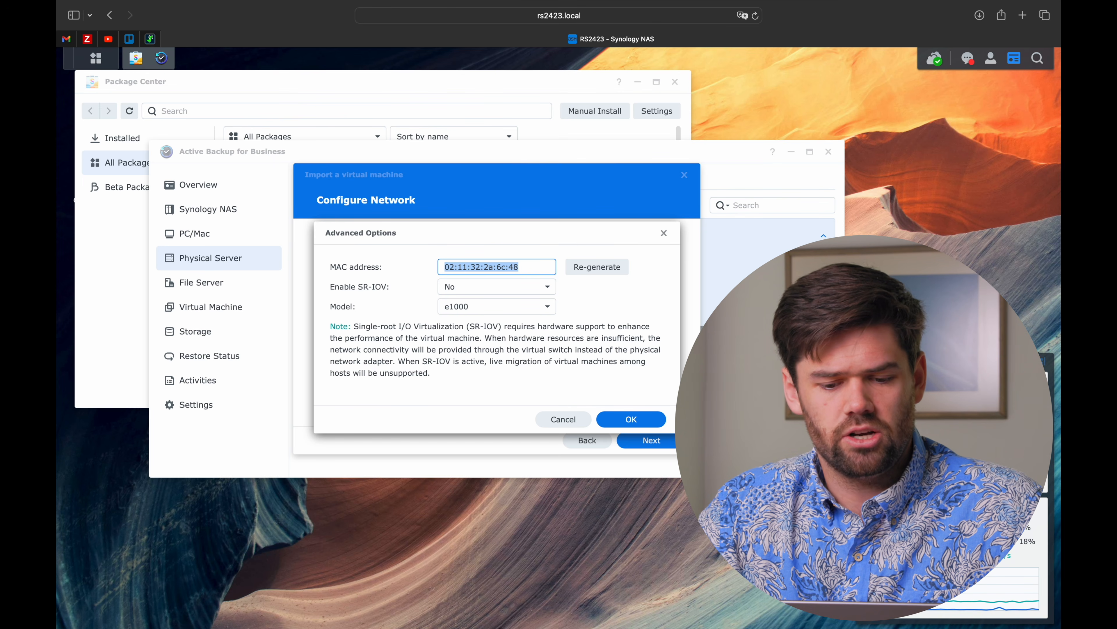
pyautogui.click(489, 289)
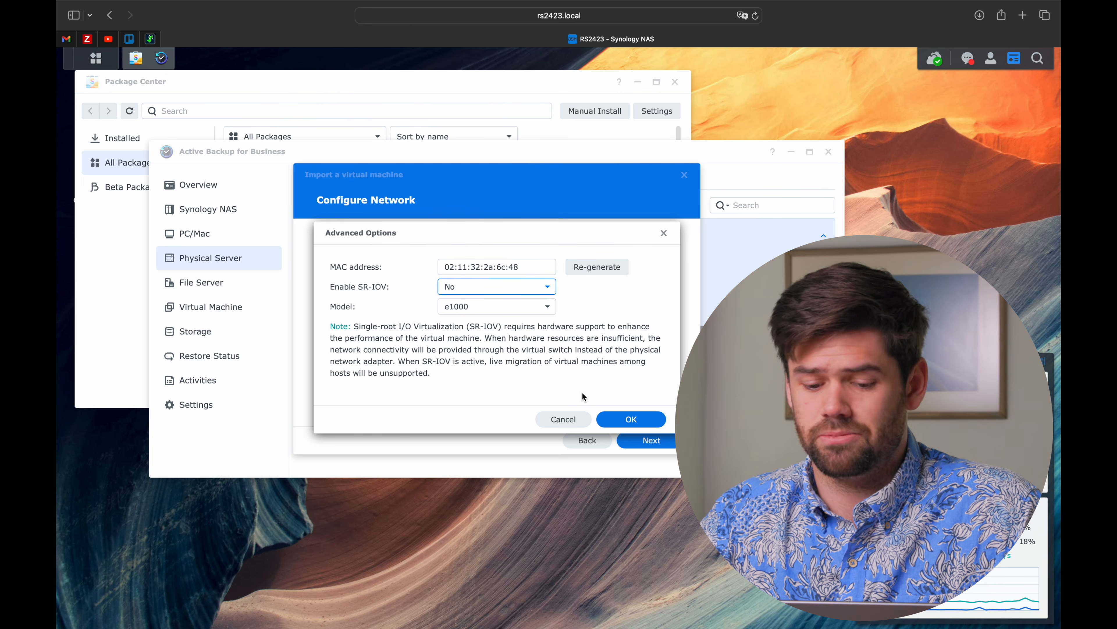
pyautogui.click(631, 419)
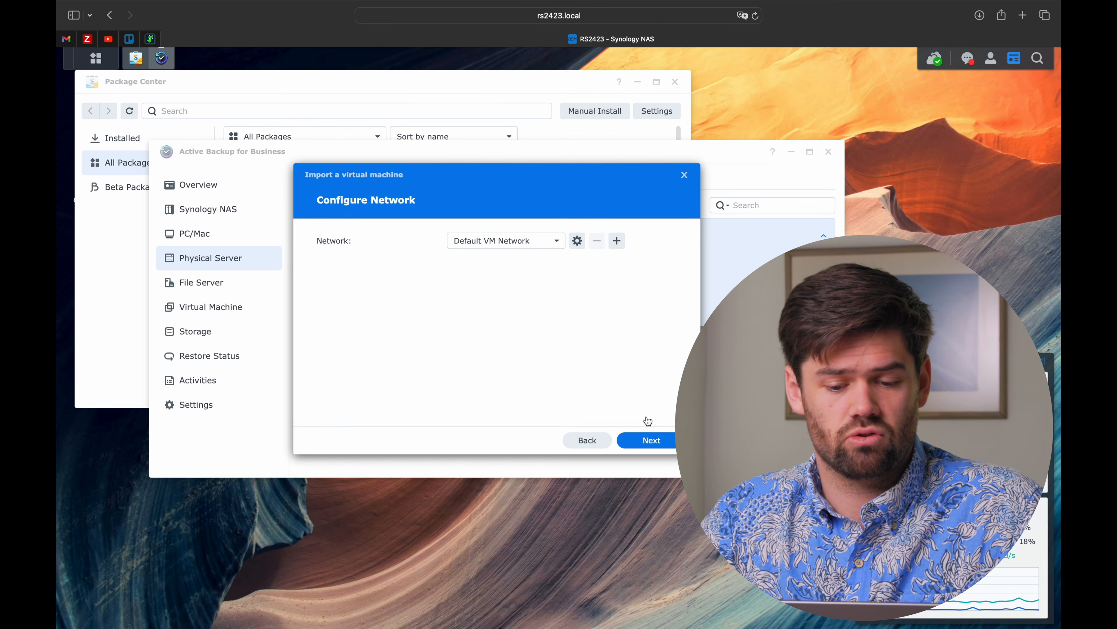
pyautogui.click(668, 449)
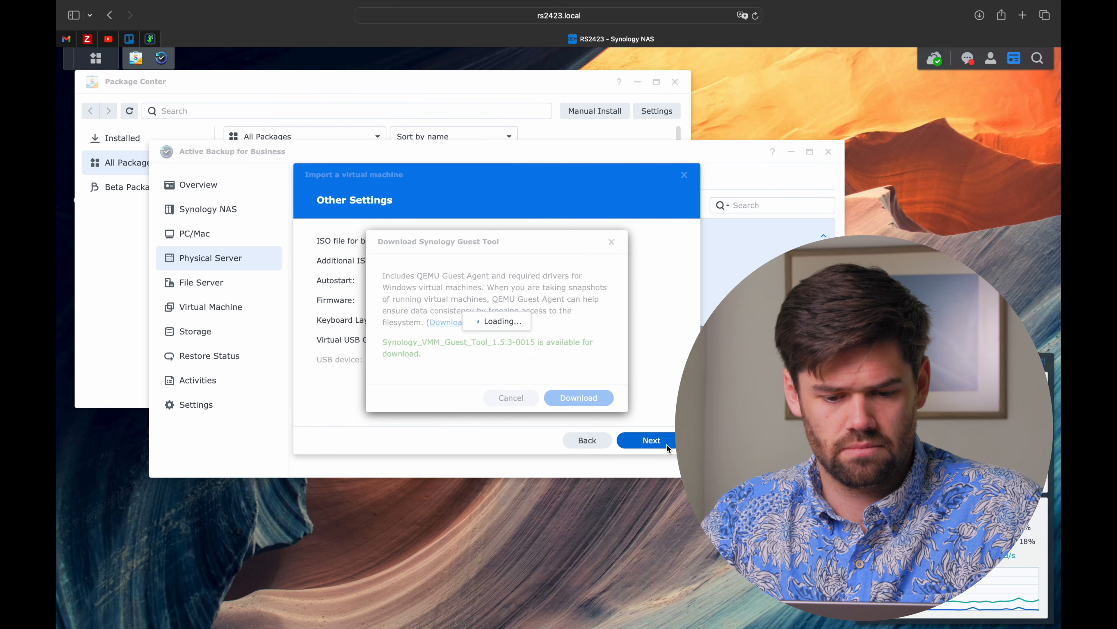
pyautogui.click(506, 404)
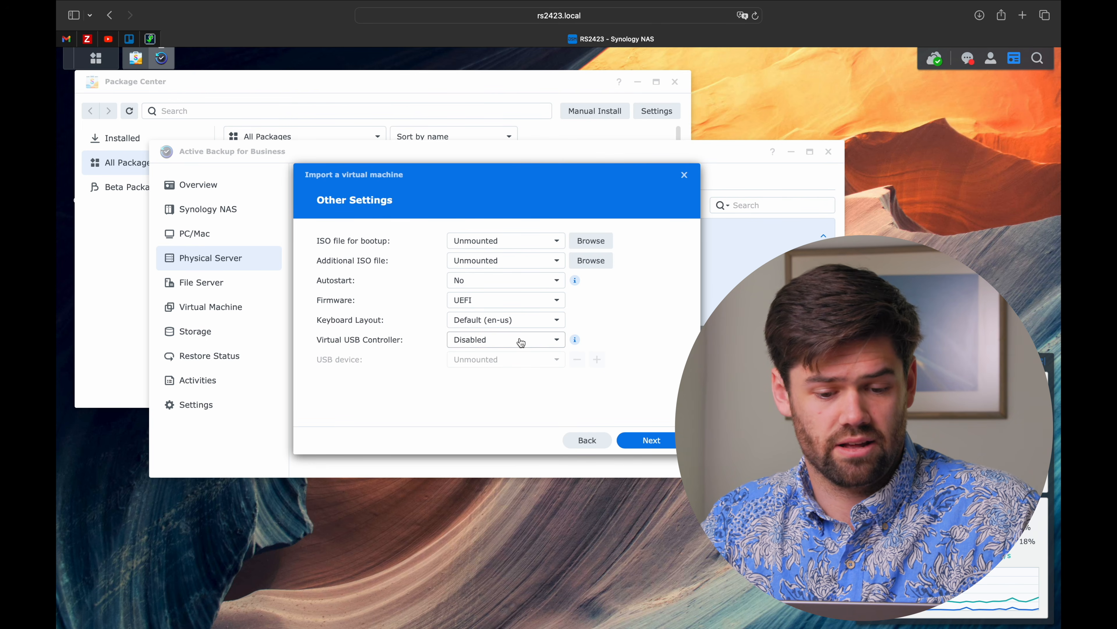
# Set the imported virtual machine's Autostart to Yes and accept the other settings.
pyautogui.click(518, 282)
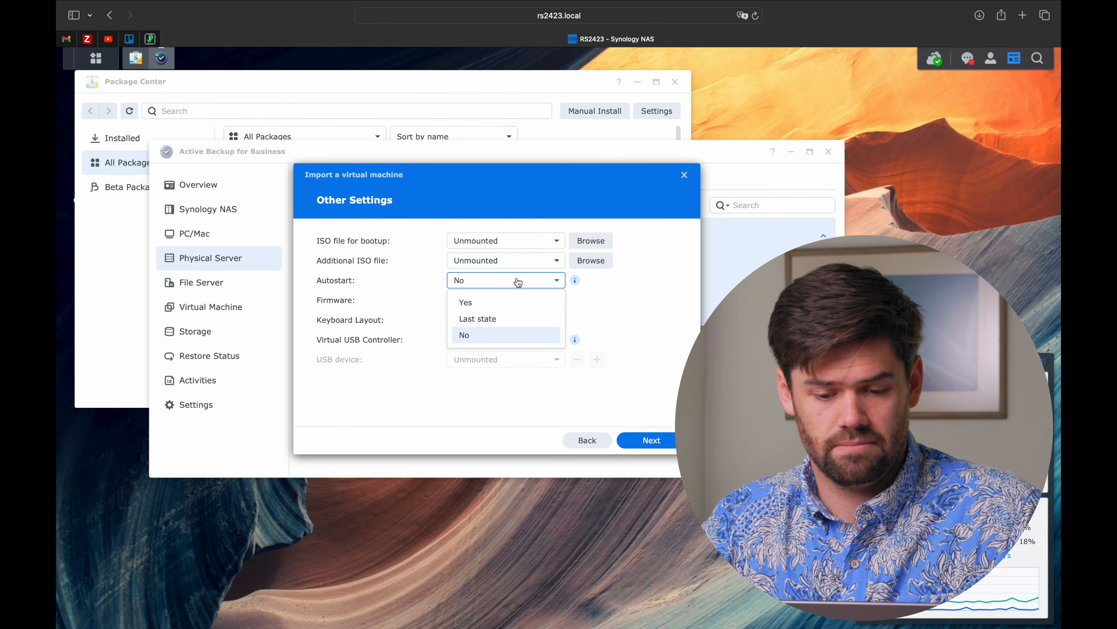
pyautogui.click(504, 305)
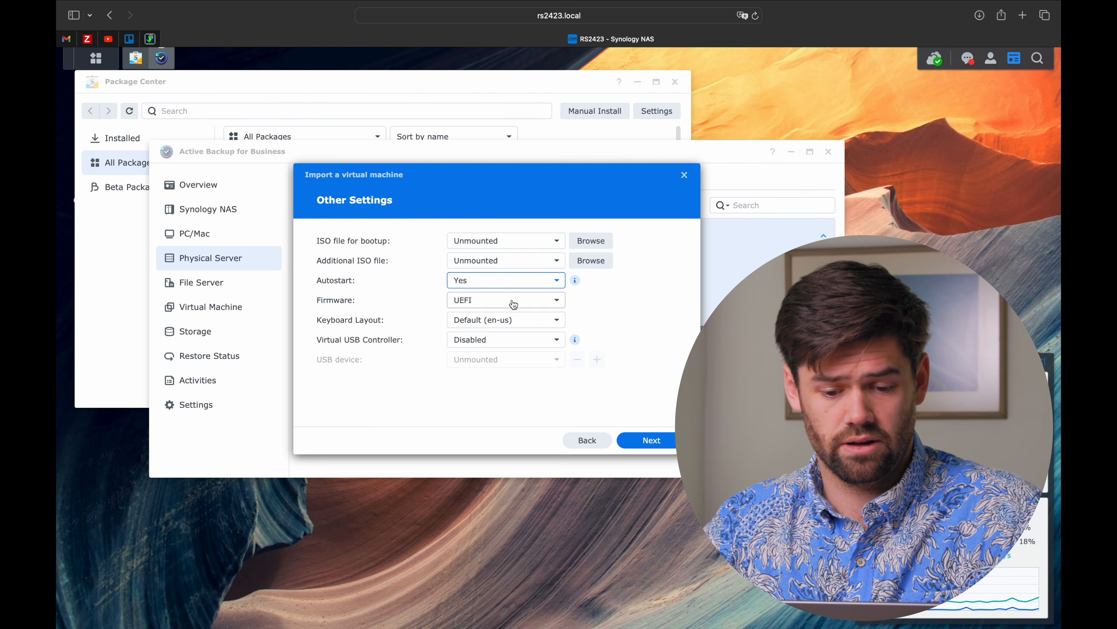
pyautogui.click(651, 441)
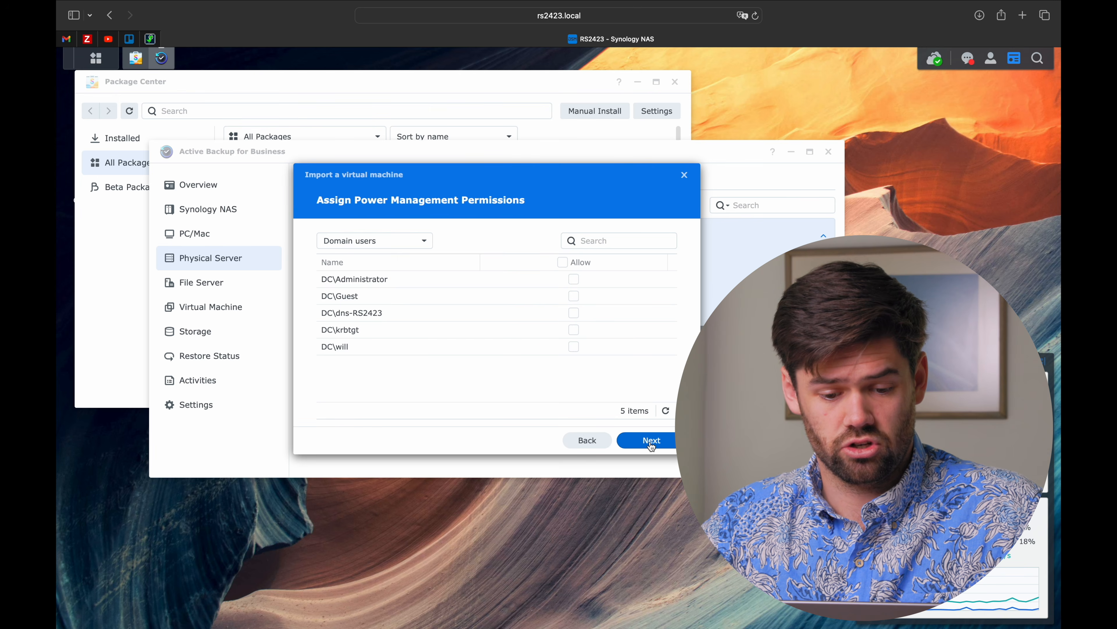
# Leave the power management permissions unassigned, enable powering on the virtual machine after creation, and start the import.
pyautogui.click(651, 441)
pyautogui.click(444, 413)
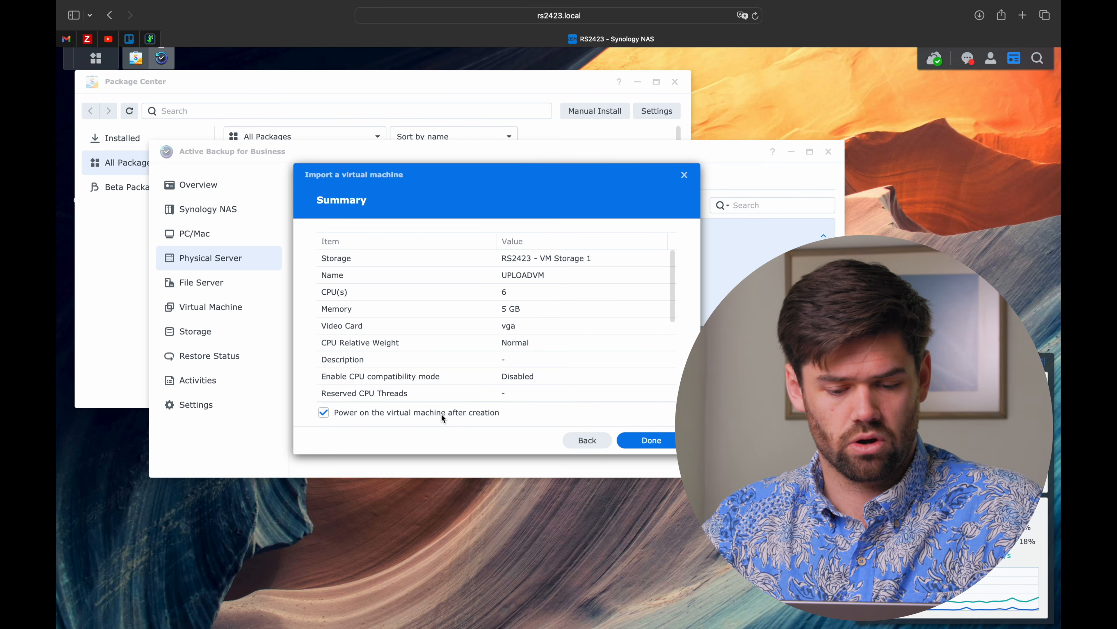
pyautogui.click(651, 441)
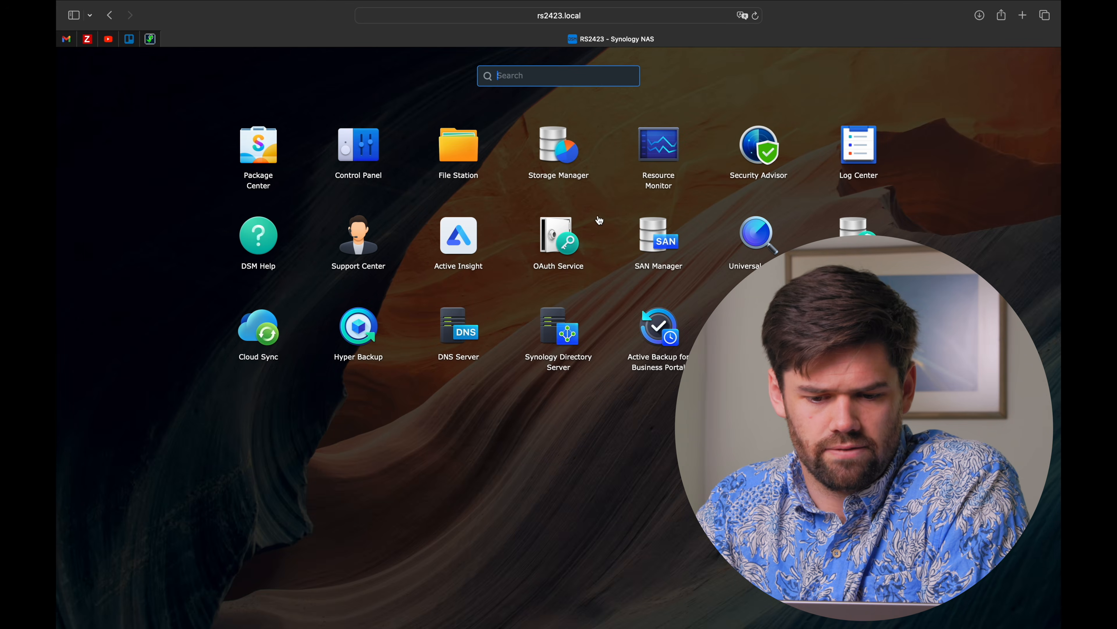
# Open Resource Monitor and examine the read and write throughput of each volume during the import.
pyautogui.click(561, 174)
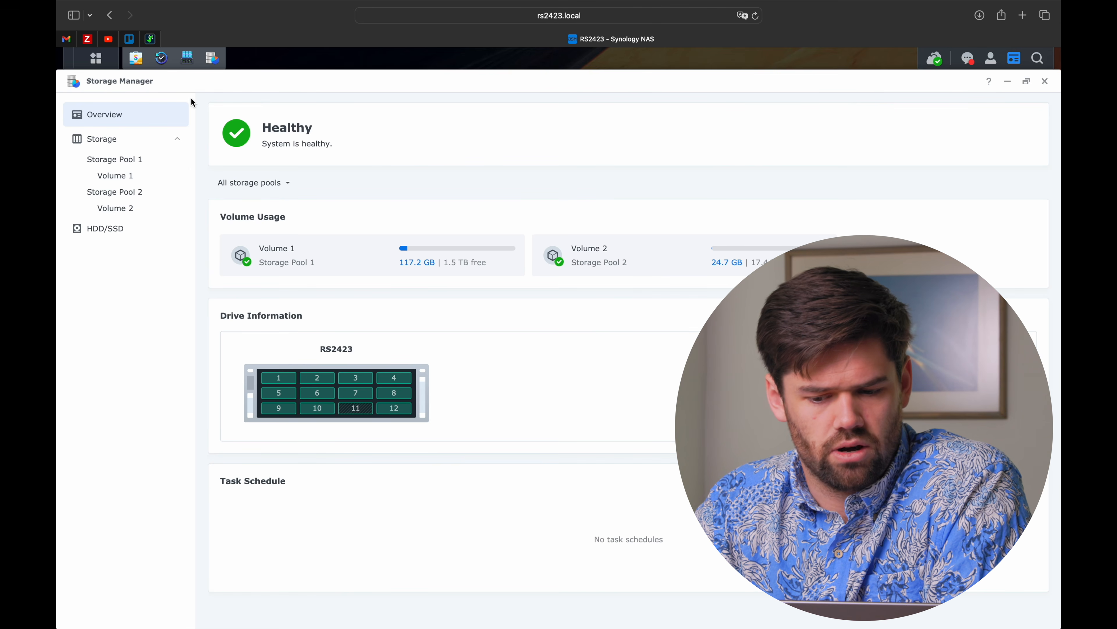
pyautogui.click(187, 58)
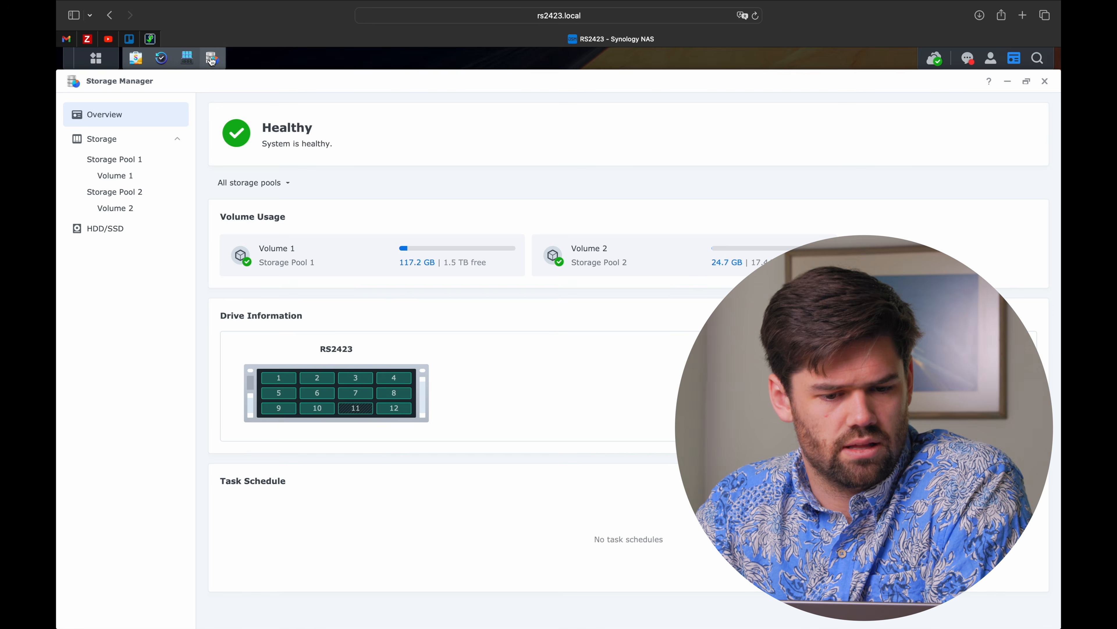
pyautogui.click(105, 59)
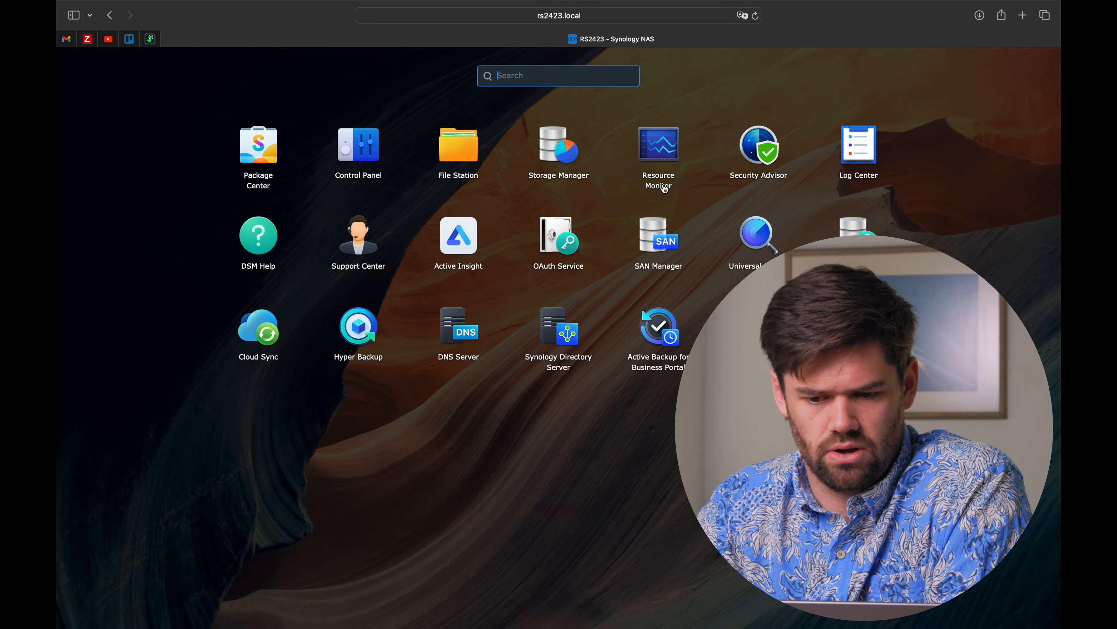
pyautogui.click(651, 149)
pyautogui.click(206, 287)
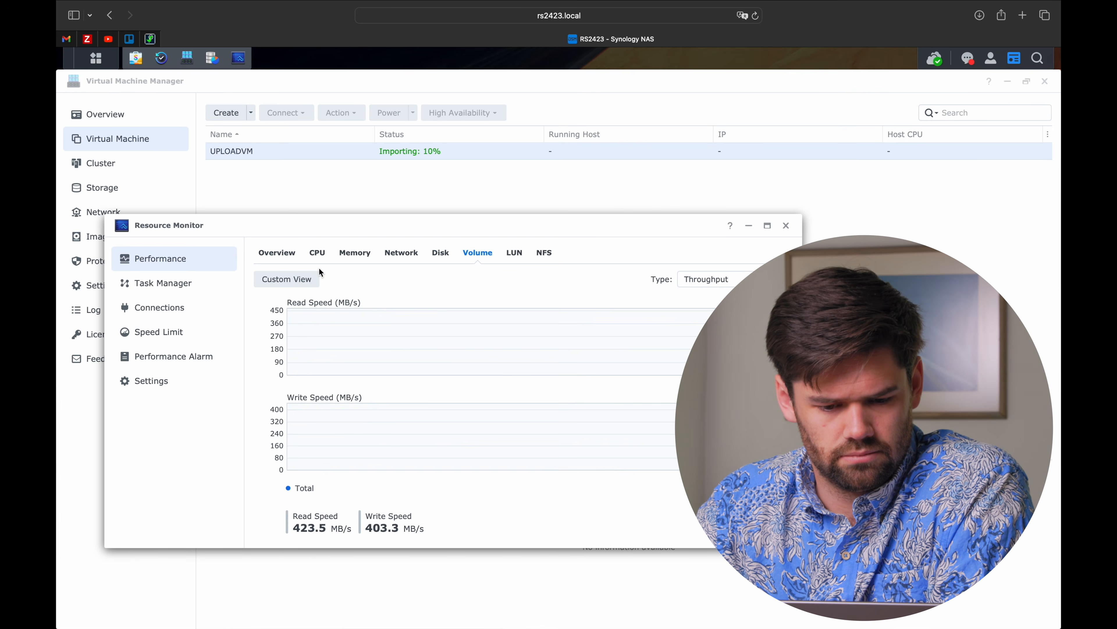
pyautogui.click(315, 277)
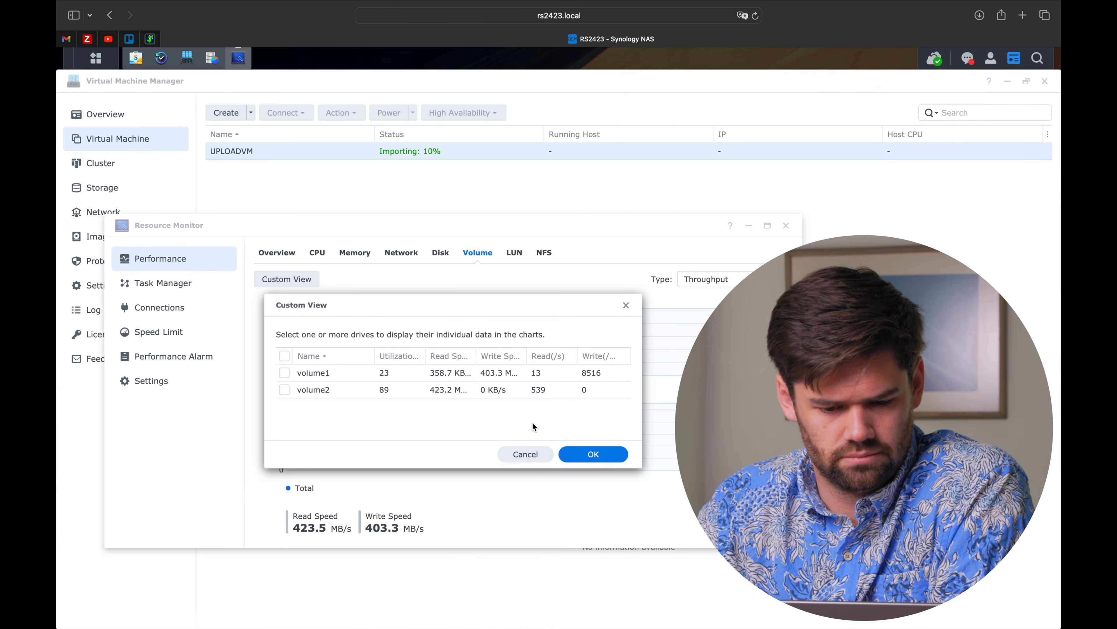
pyautogui.click(526, 454)
# Examine the read and write throughput of the individual drives in the disk performance data.
pyautogui.click(440, 250)
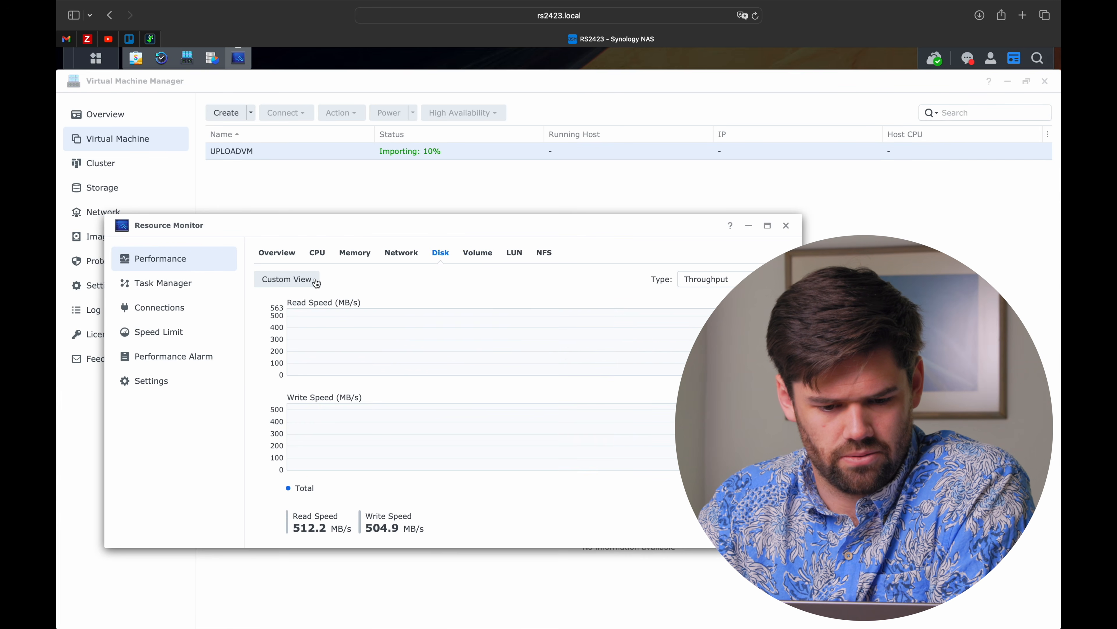
pyautogui.click(304, 280)
pyautogui.scroll(-3, 476, 431)
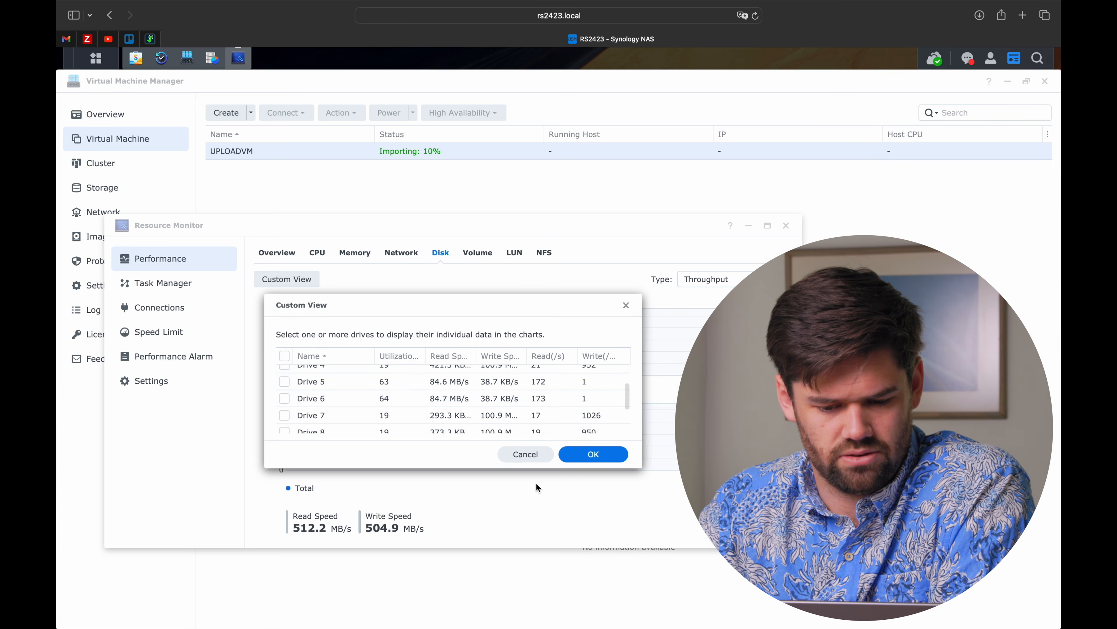
pyautogui.click(525, 456)
# Compare the current read and write speeds of volume1 and volume2 again.
pyautogui.click(468, 259)
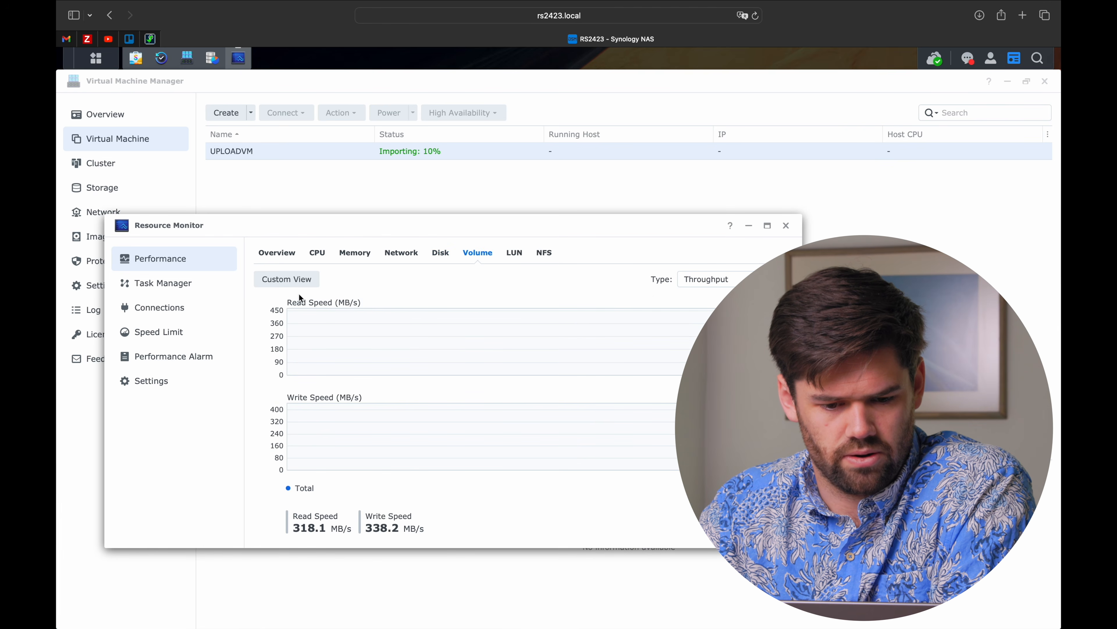
pyautogui.click(293, 284)
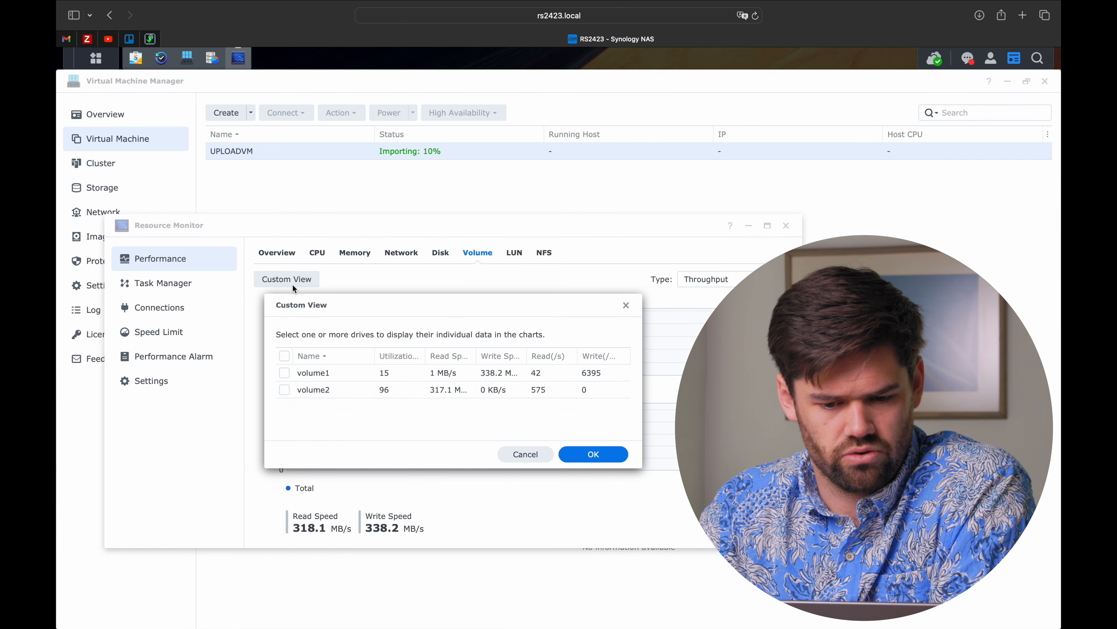
pyautogui.click(525, 454)
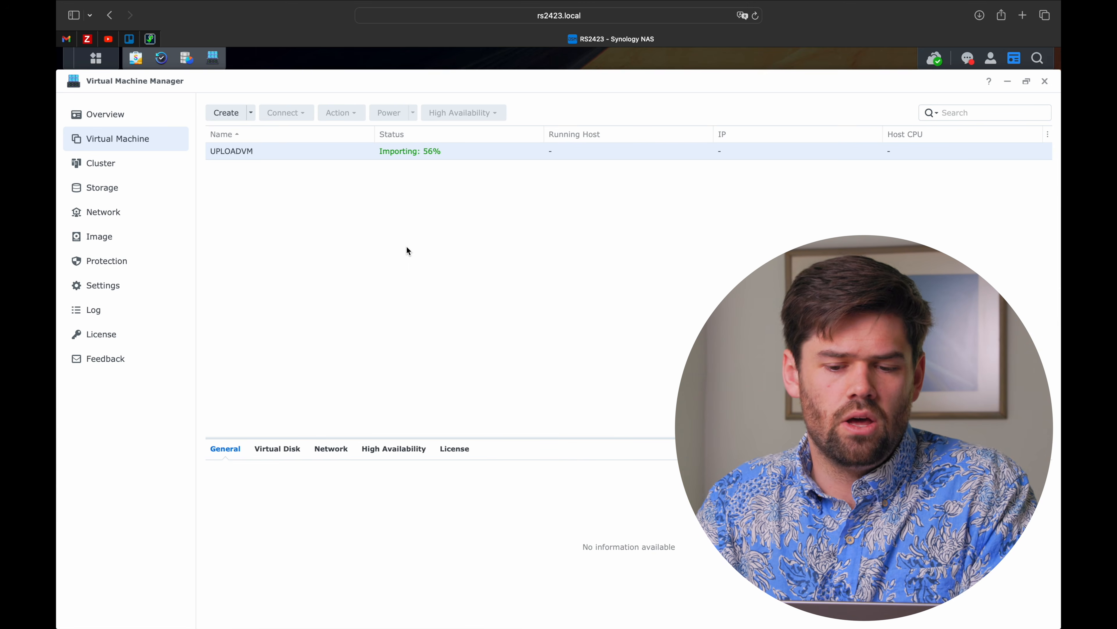
# Power on the imported UPLOADVM virtual machine and connect to its console.
pyautogui.click(457, 137)
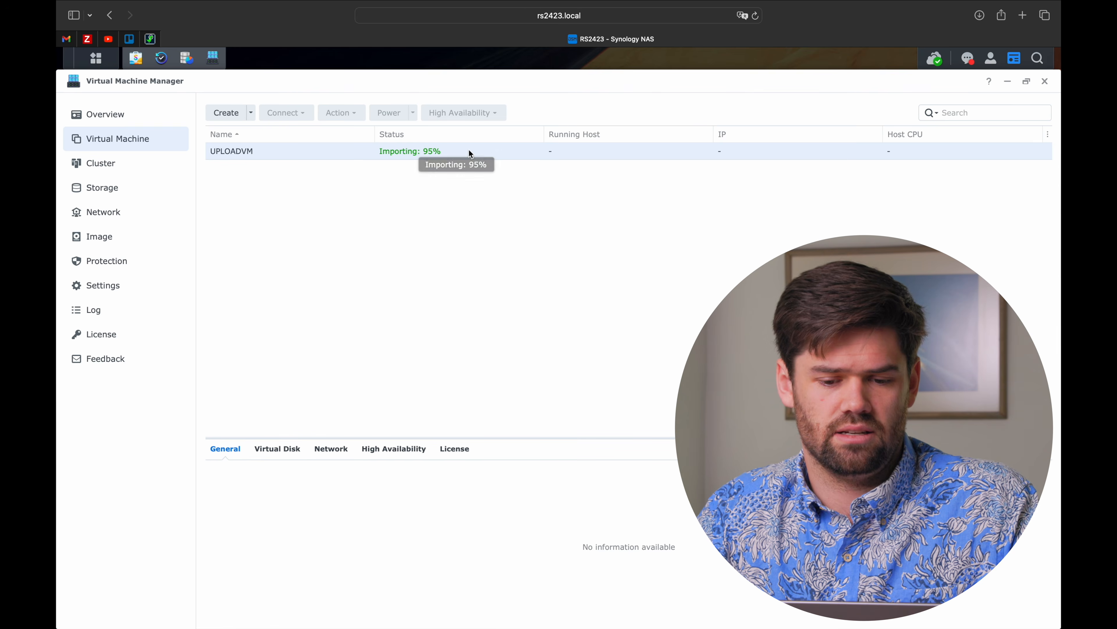
pyautogui.click(1014, 58)
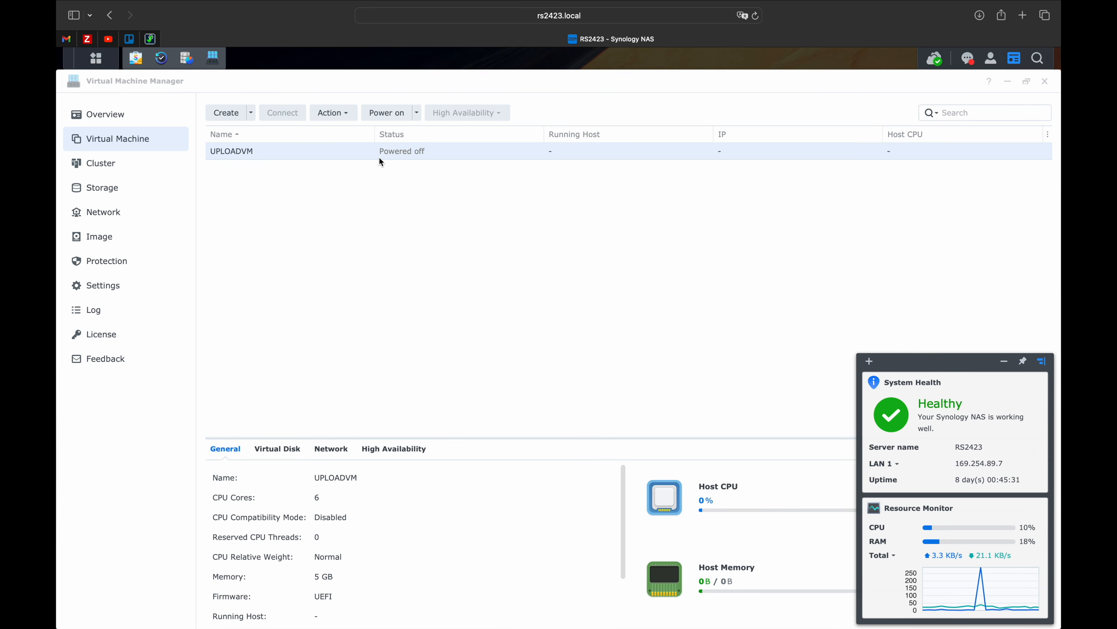
pyautogui.click(387, 114)
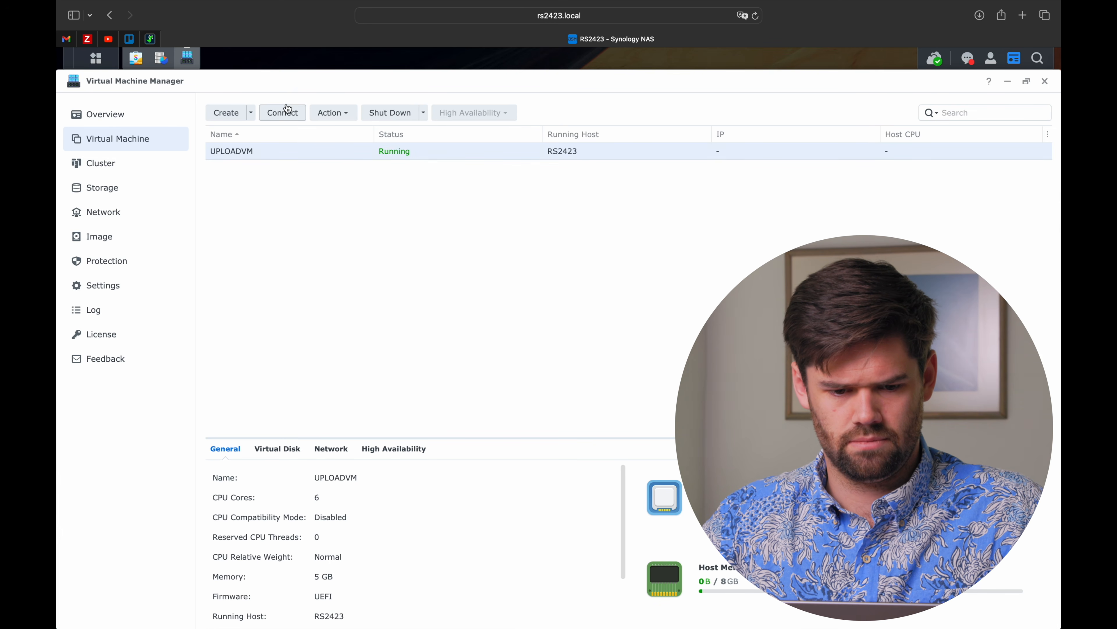
pyautogui.click(291, 111)
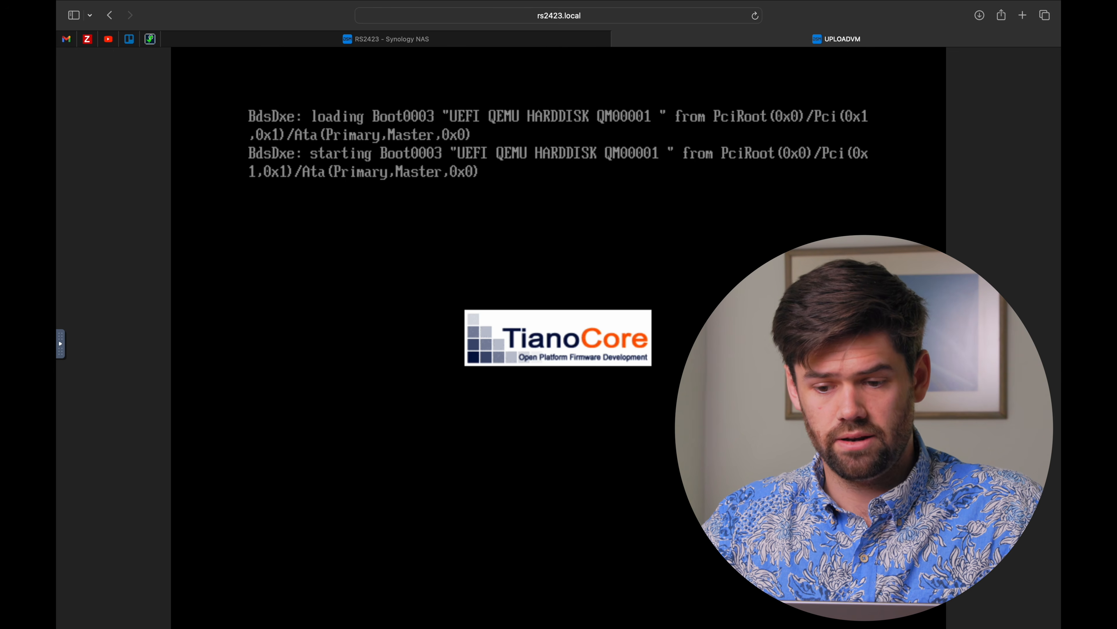
# Unlock Windows in the UPLOADVM console and sign in with the account password.
pyautogui.moveTo(470, 40)
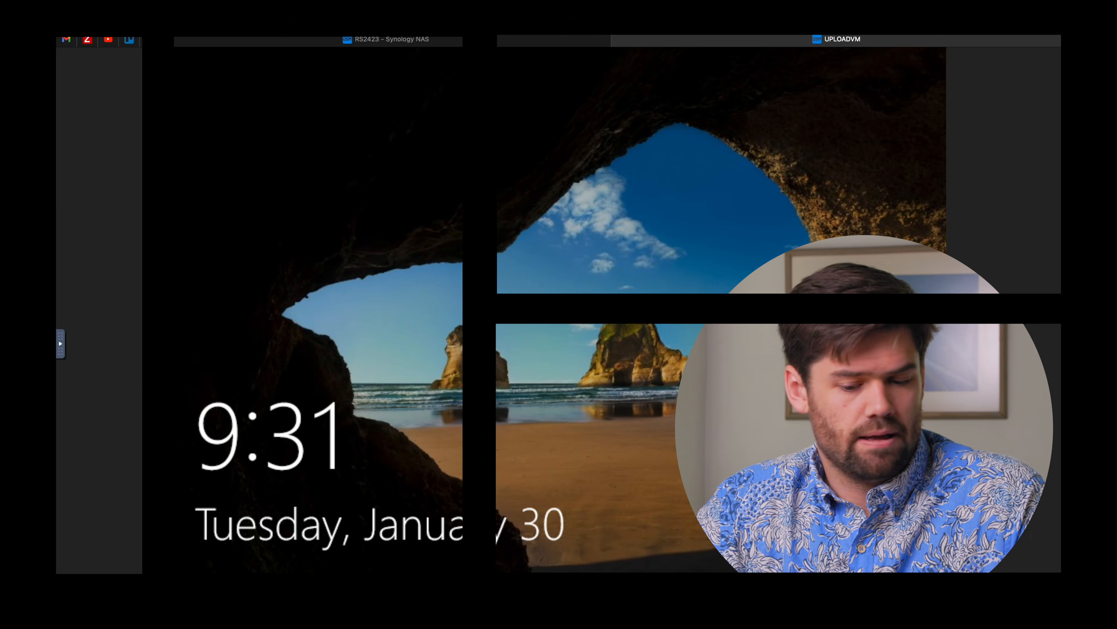
pyautogui.click(481, 367)
pyautogui.write('•')
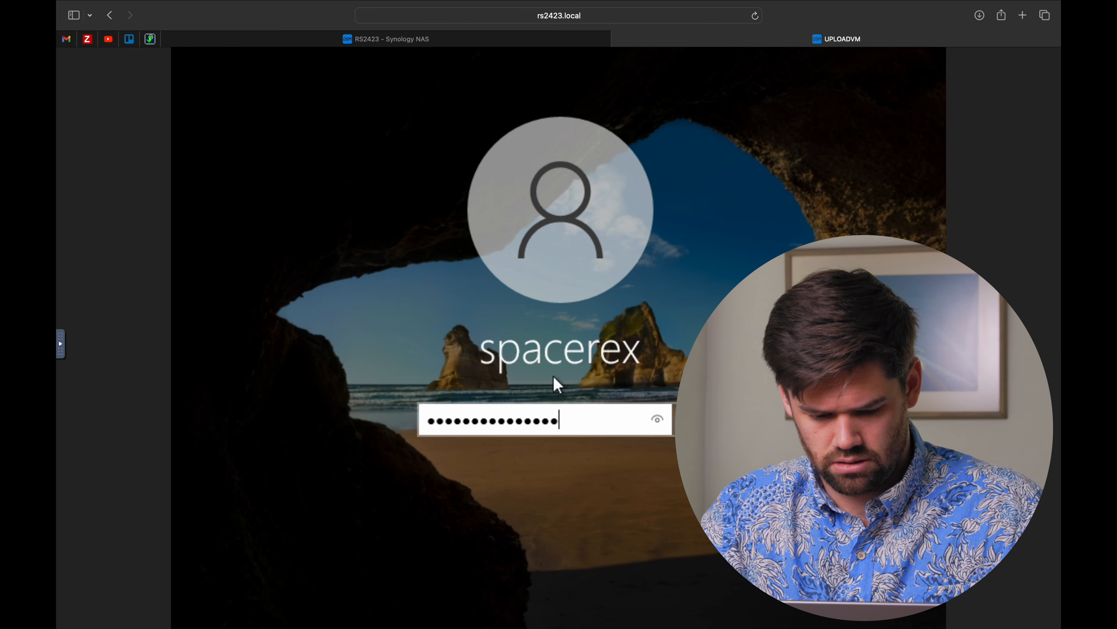
pyautogui.press('Return')
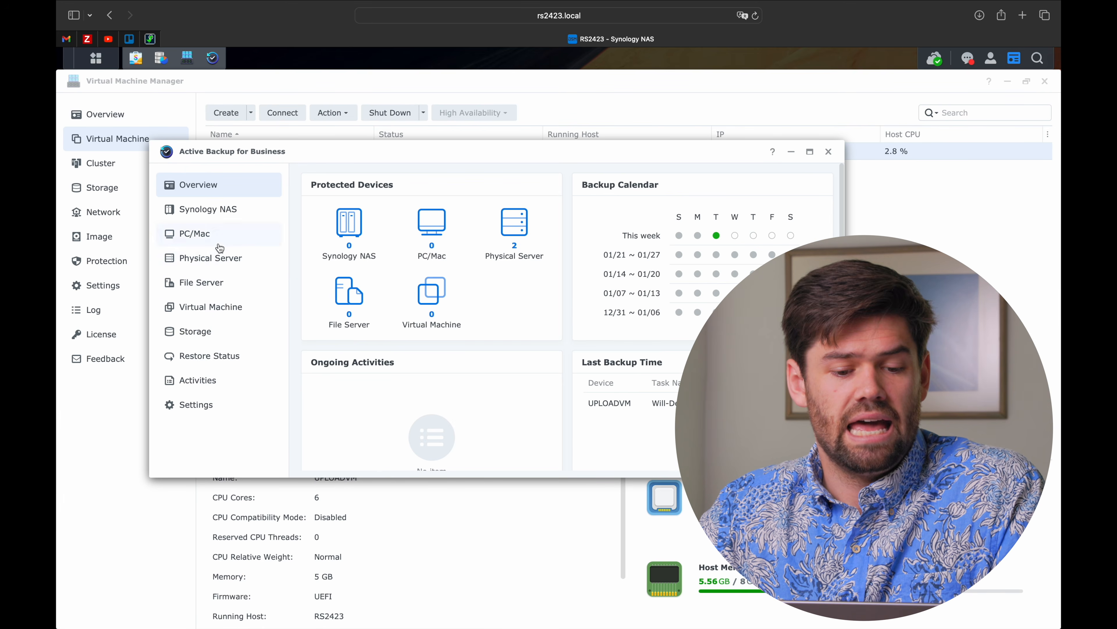
# Review the Windows physical servers in Active Backup for Business and select the UPLOADVM device that is not backed up yet.
pyautogui.click(229, 258)
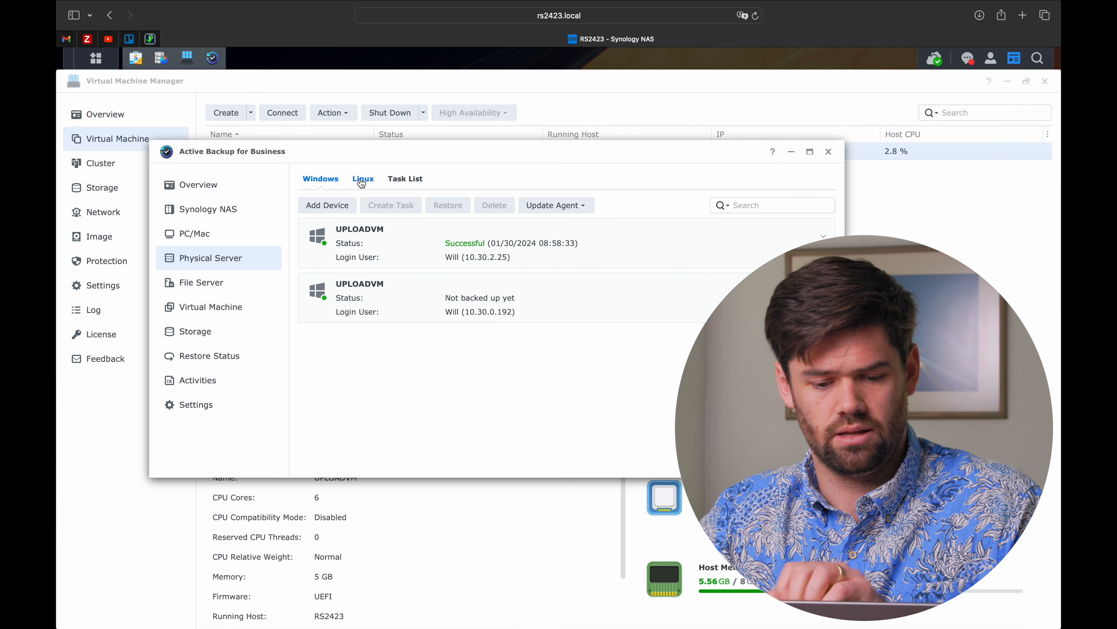
pyautogui.click(373, 291)
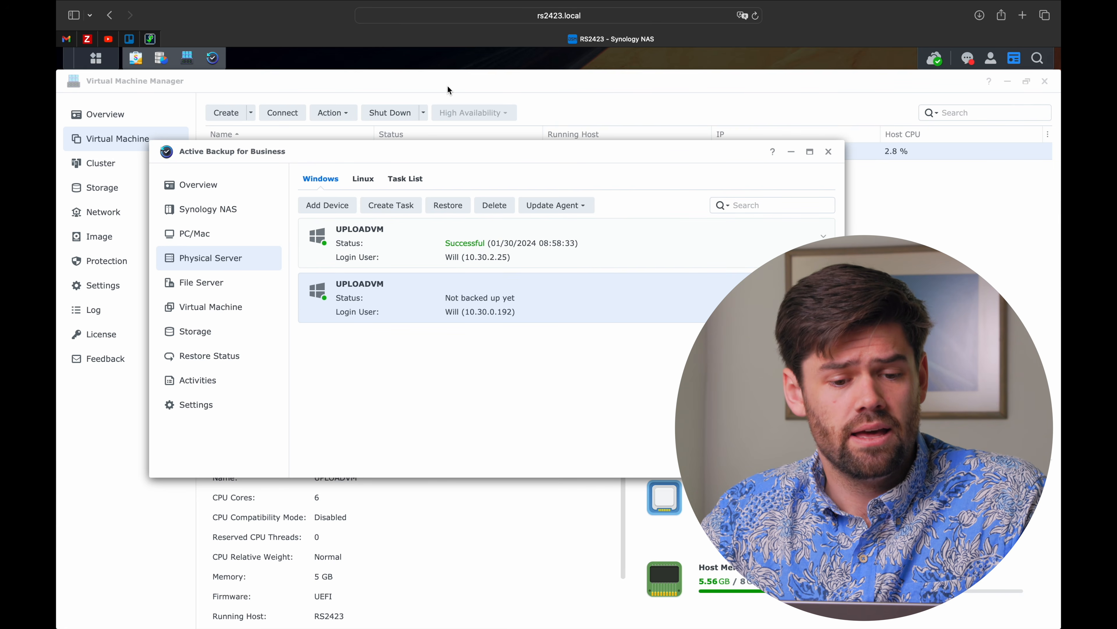
# Return to Virtual Machine Manager and force the UPLOADVM virtual machine to shut down.
pyautogui.click(270, 91)
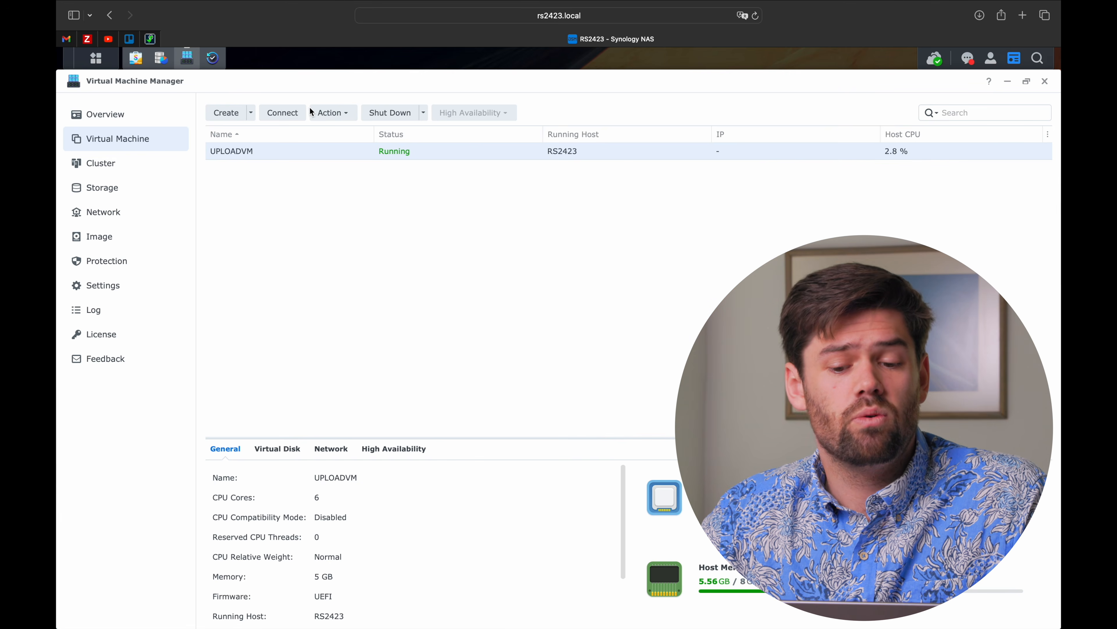
pyautogui.click(423, 113)
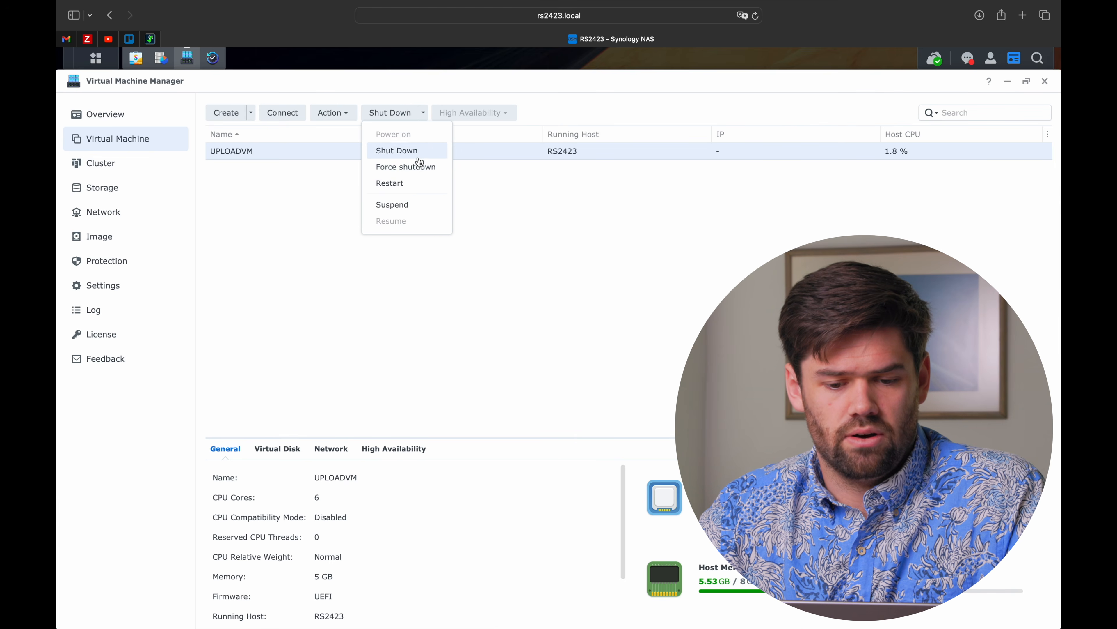
pyautogui.click(428, 168)
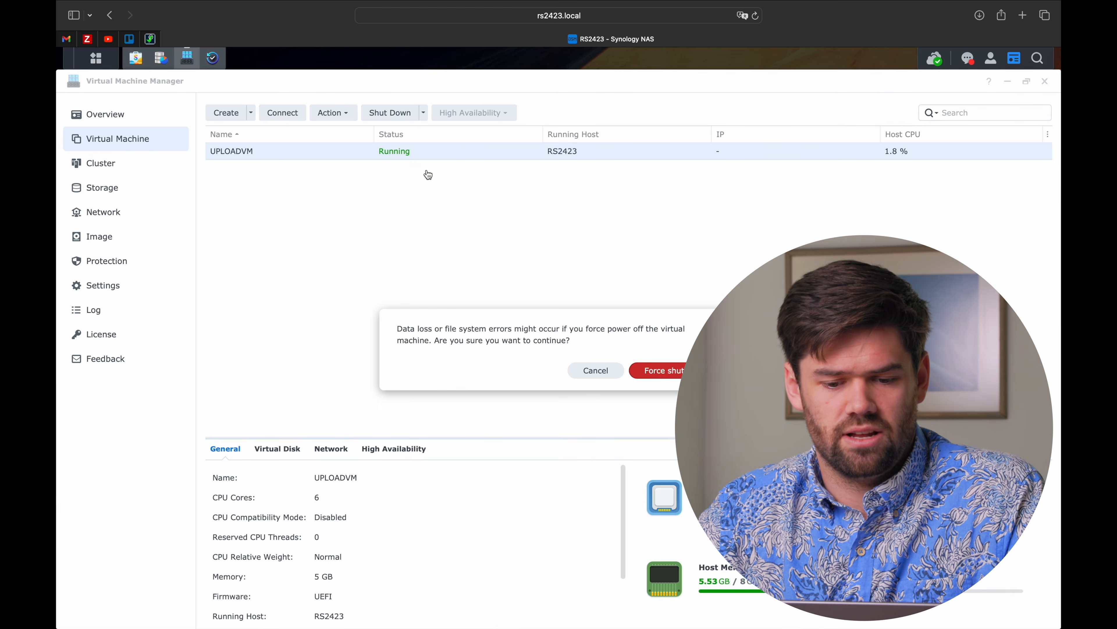
pyautogui.click(672, 373)
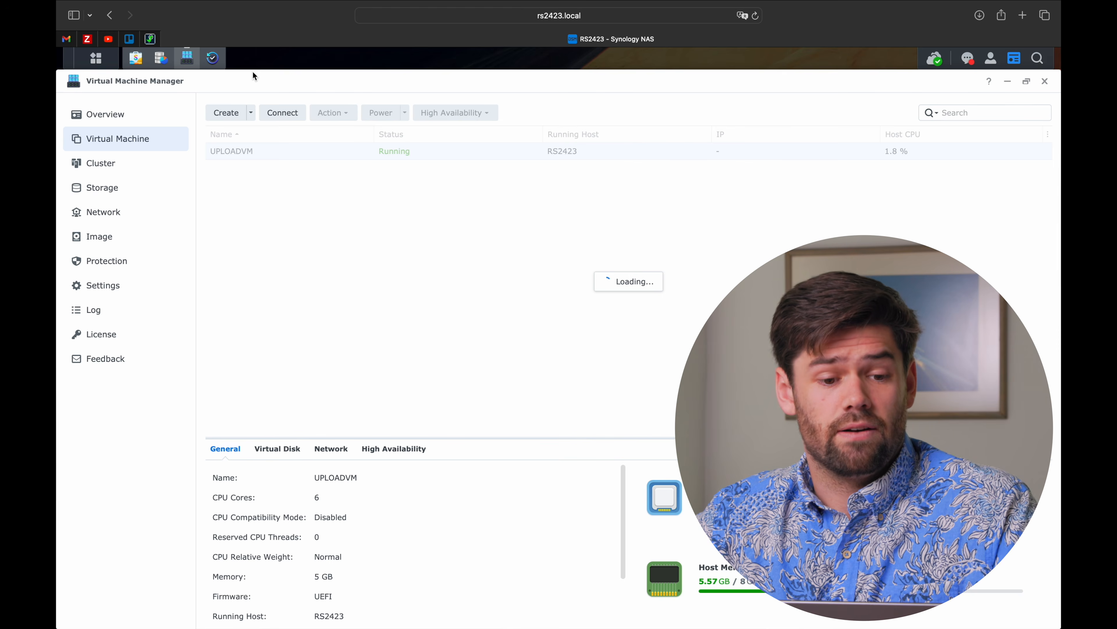
# Delete the UPLOADVM virtual machine, acknowledging permanent data deletion and entering the DSM account password.
pyautogui.click(348, 115)
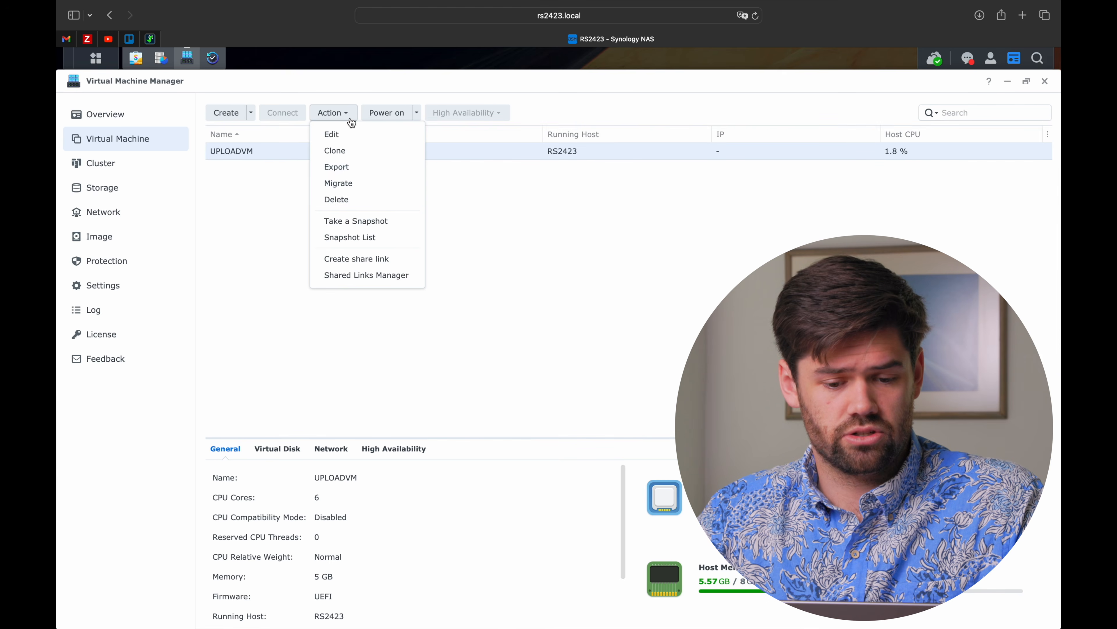
pyautogui.click(371, 200)
pyautogui.click(688, 385)
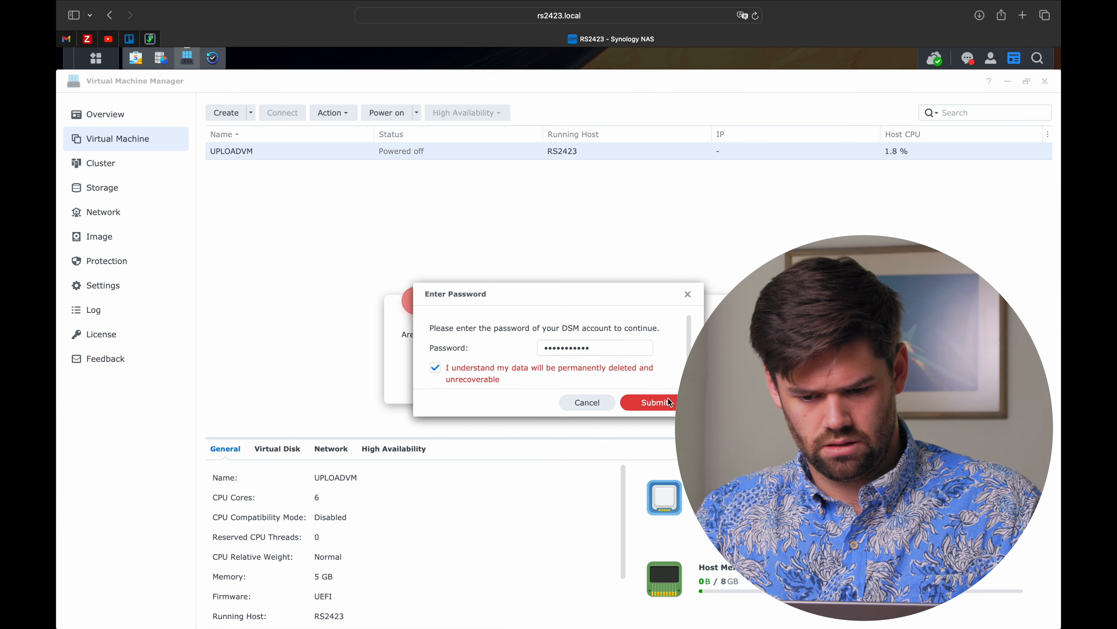
pyautogui.click(669, 403)
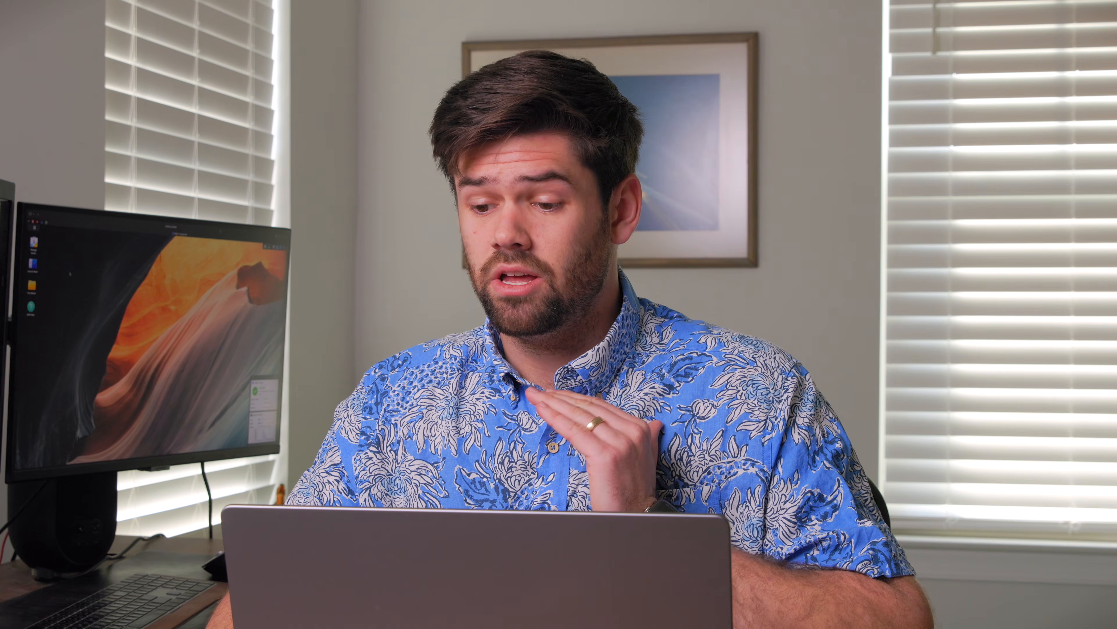
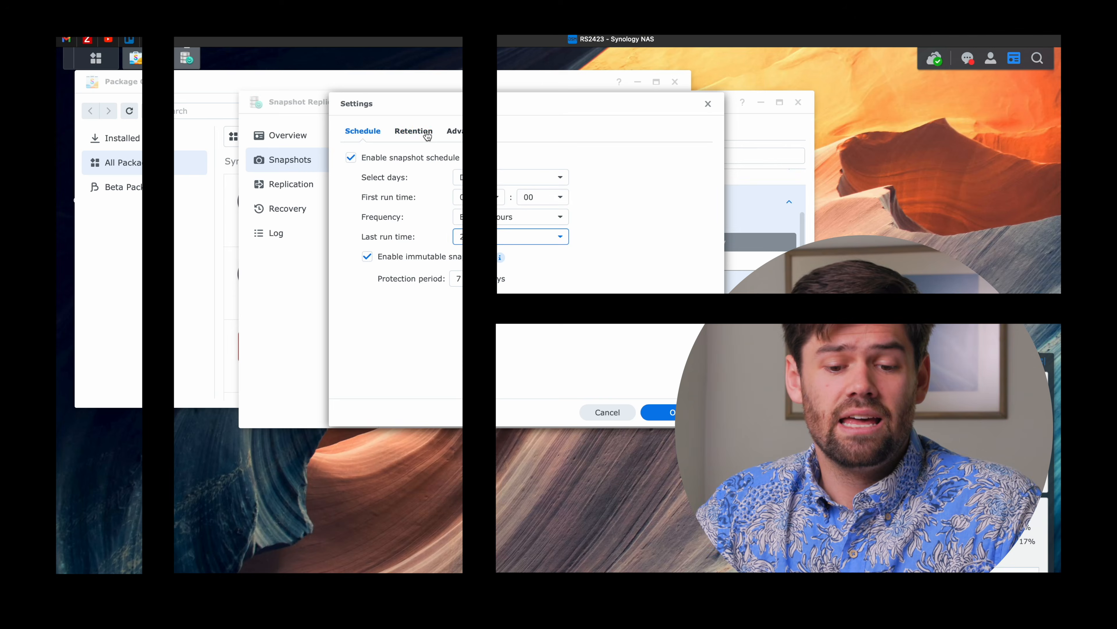
# Set the Cloud-Backup retention rules to keep all snapshots for 14 days, alongside 60 daily and 24 monthly snapshots.
pyautogui.click(414, 131)
pyautogui.click(503, 247)
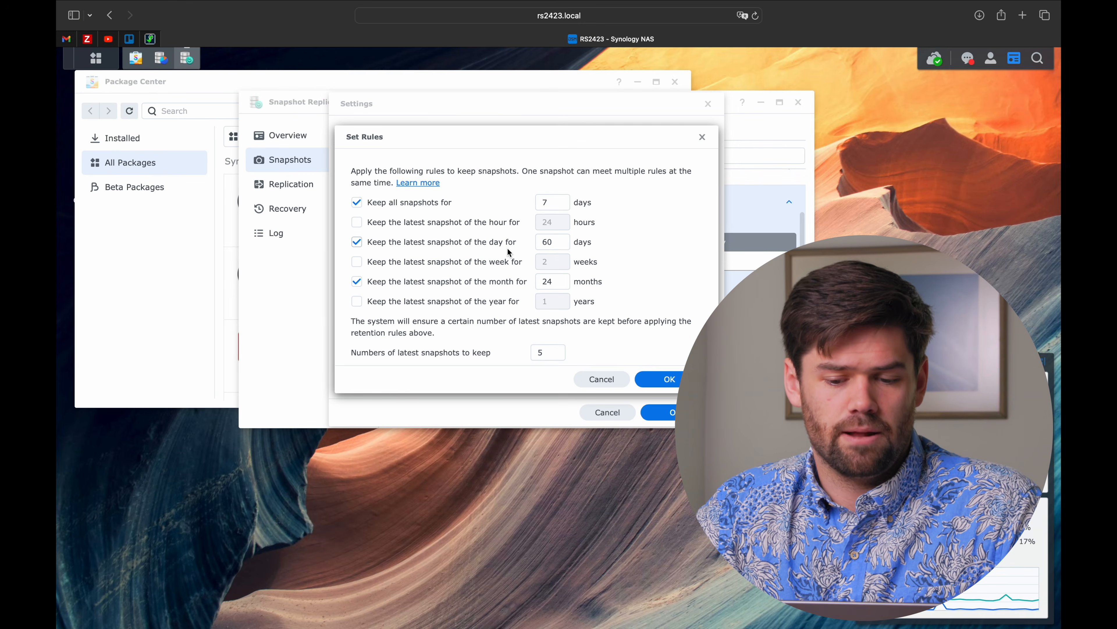
pyautogui.write('14')
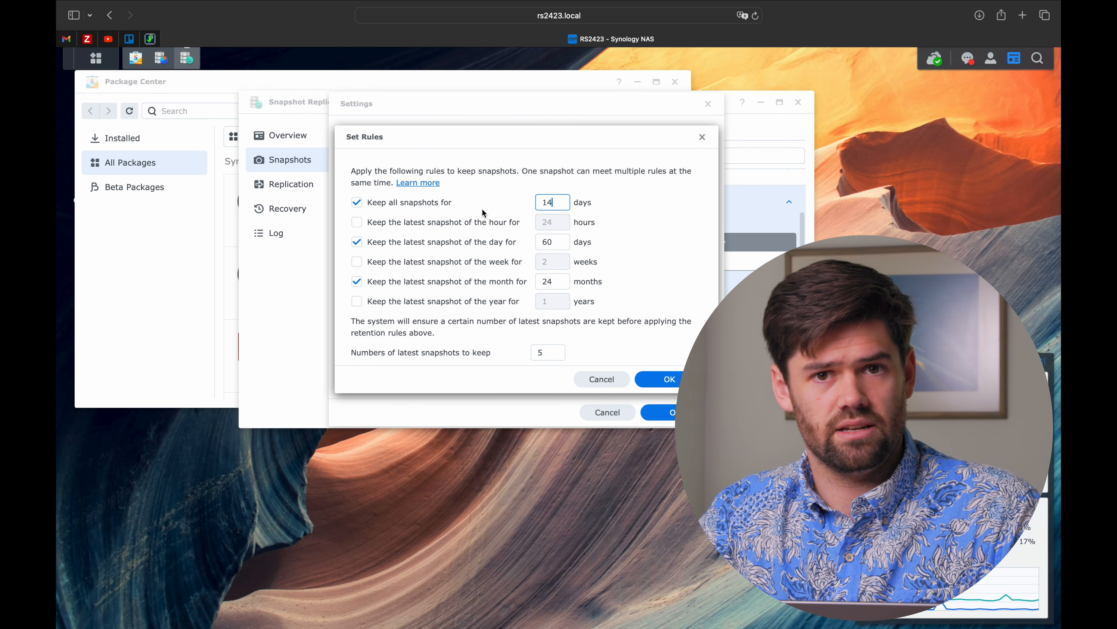
pyautogui.moveTo(511, 143); pyautogui.dragTo(486, 138)
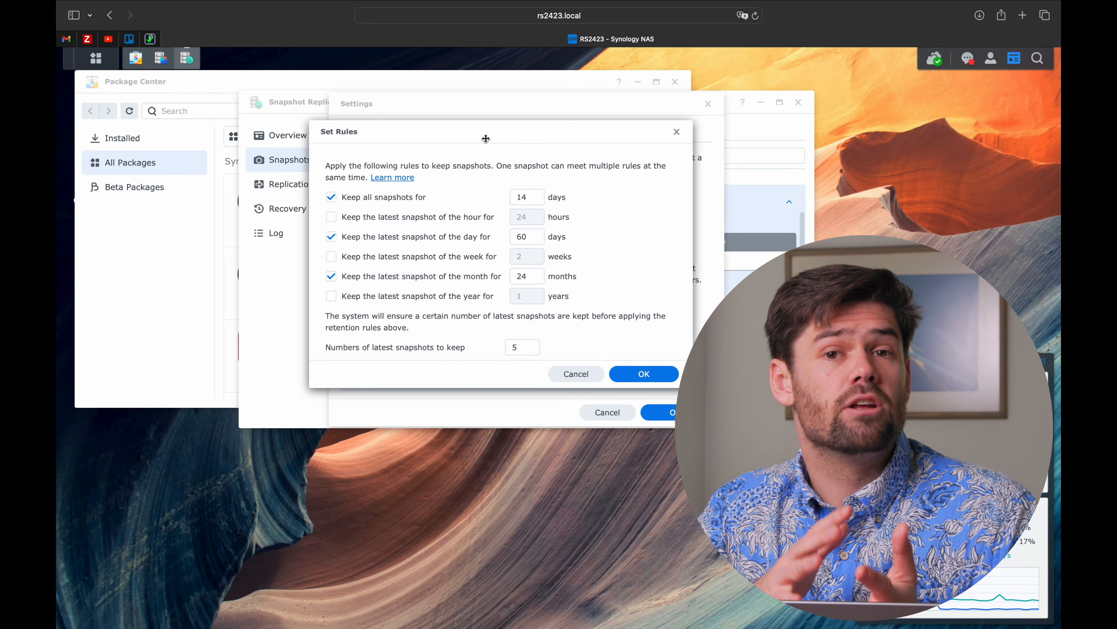
pyautogui.click(627, 376)
# Review the advanced snapshot options, save the Cloud-Backup settings and apply the retention policy immediately.
pyautogui.click(478, 132)
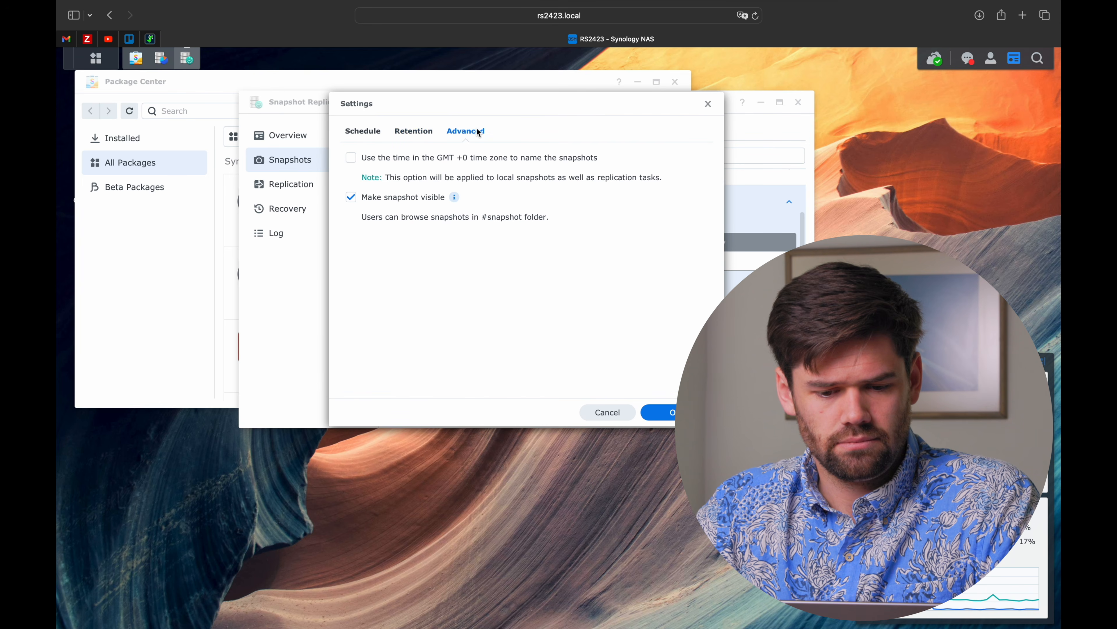
pyautogui.click(671, 412)
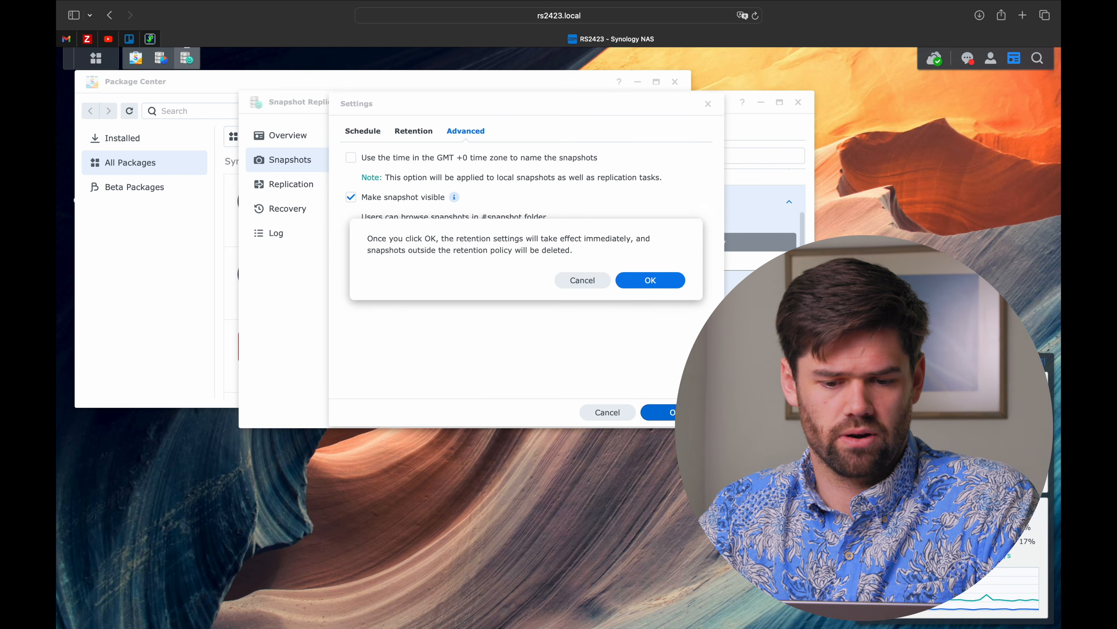
pyautogui.click(669, 278)
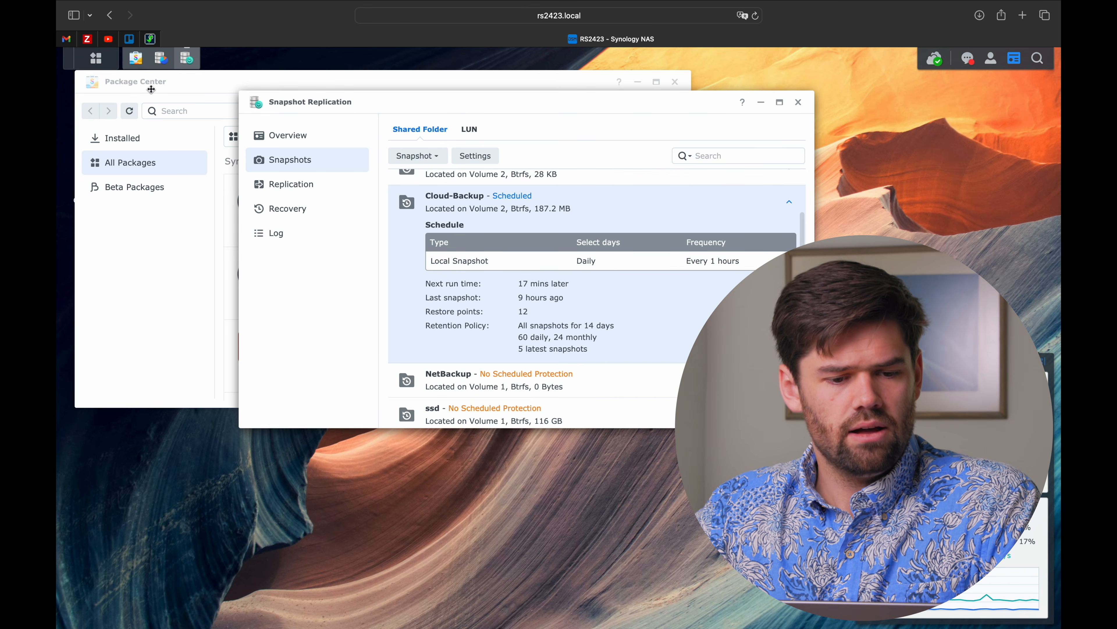
# Open File Station and look through the Google Drive folder in the Cloud-Backup share, returning to the share's root.
pyautogui.click(96, 58)
pyautogui.click(456, 145)
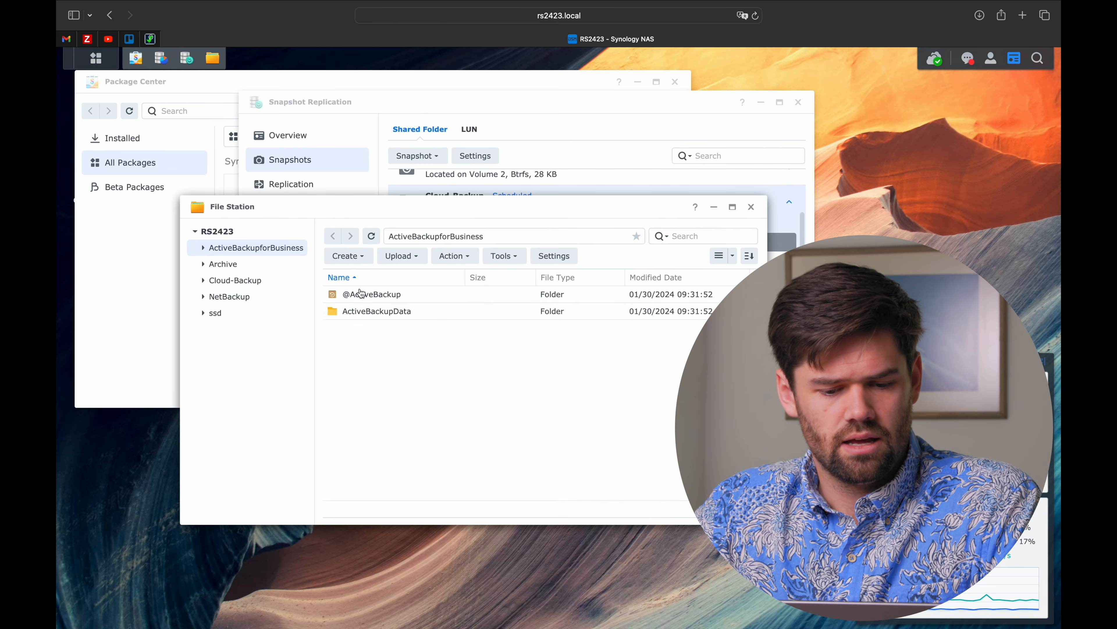
pyautogui.click(248, 280)
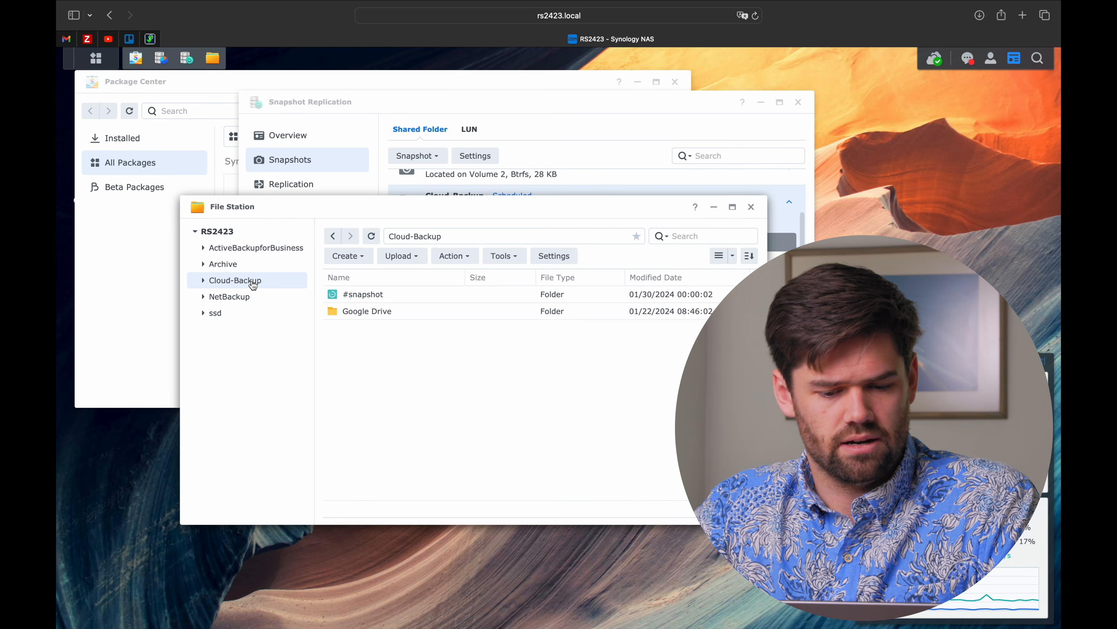
pyautogui.doubleClick(386, 309)
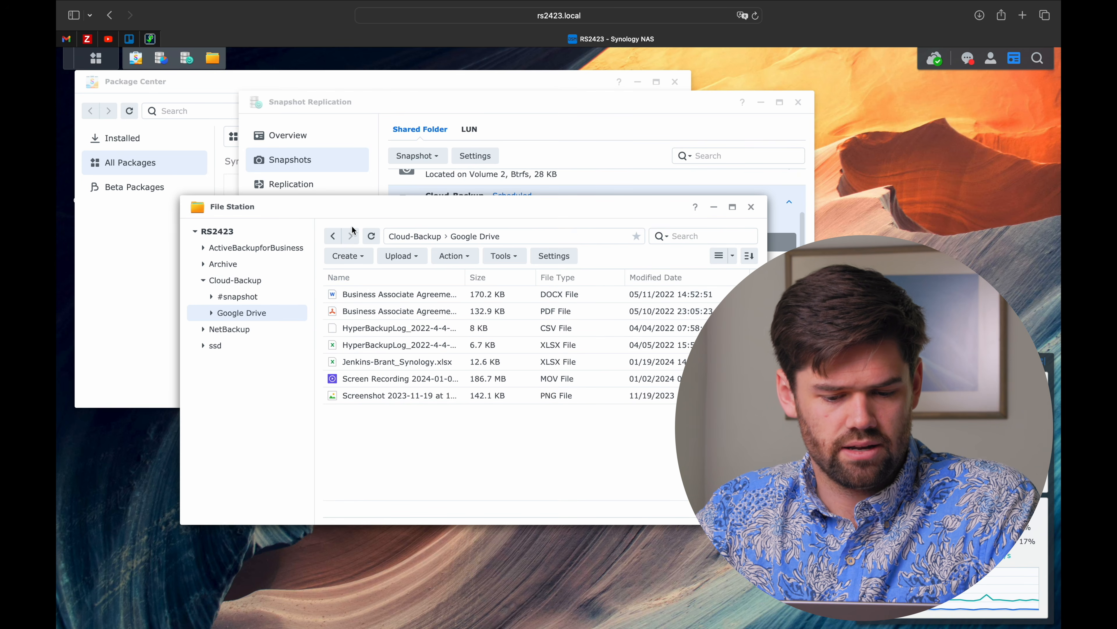
pyautogui.click(333, 236)
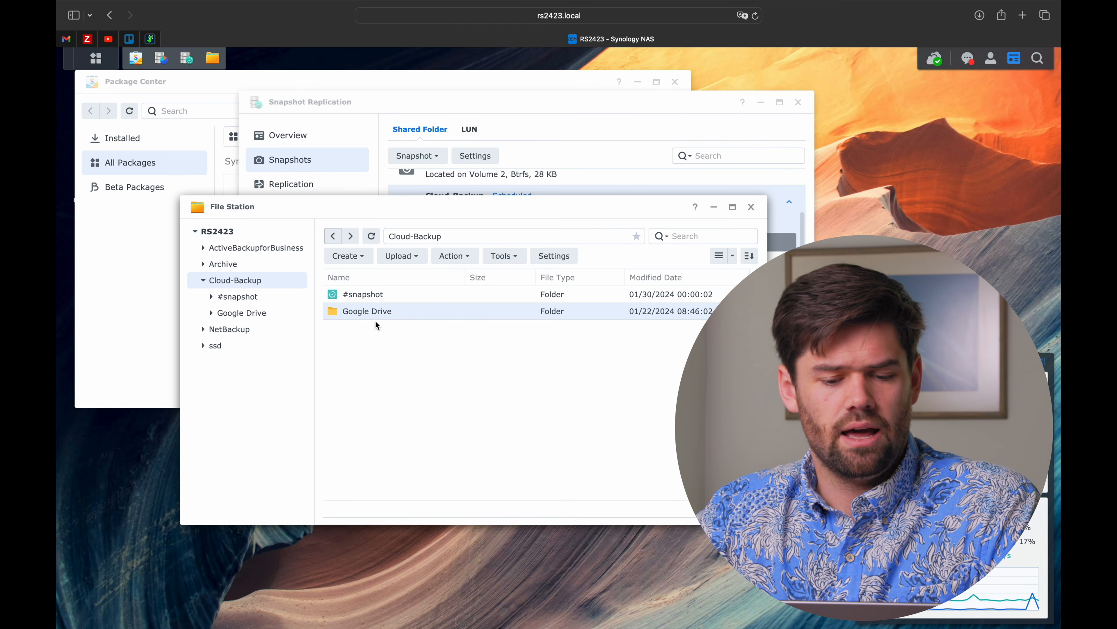
# Compress the Google Drive folder to Google Drive.zip and delete the original folder to simulate a ransomware attack.
pyautogui.rightClick(378, 312)
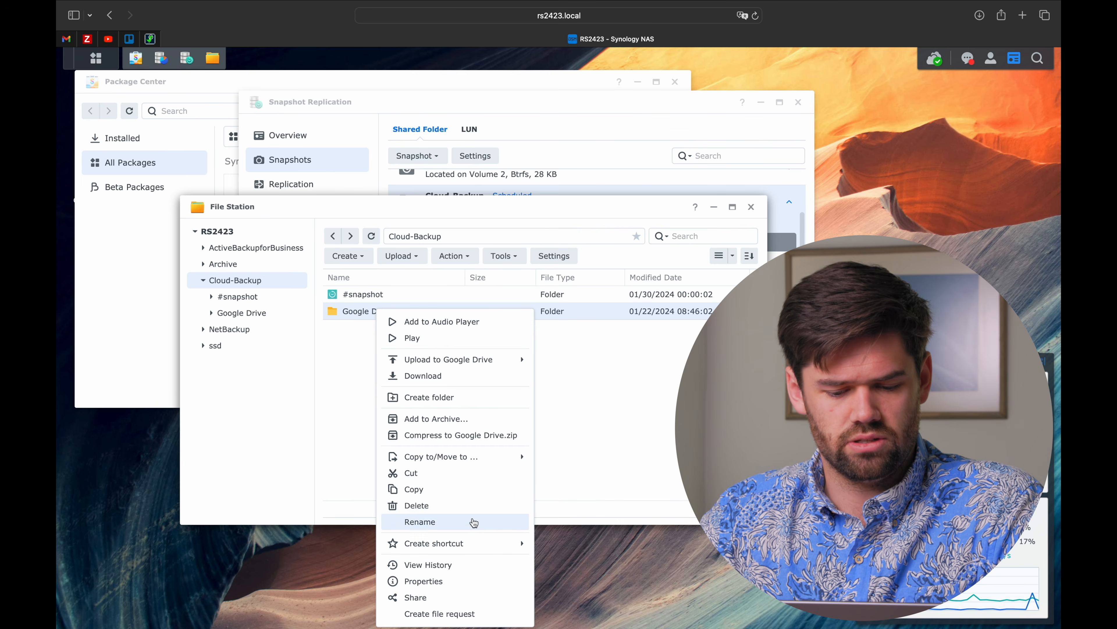
pyautogui.click(457, 436)
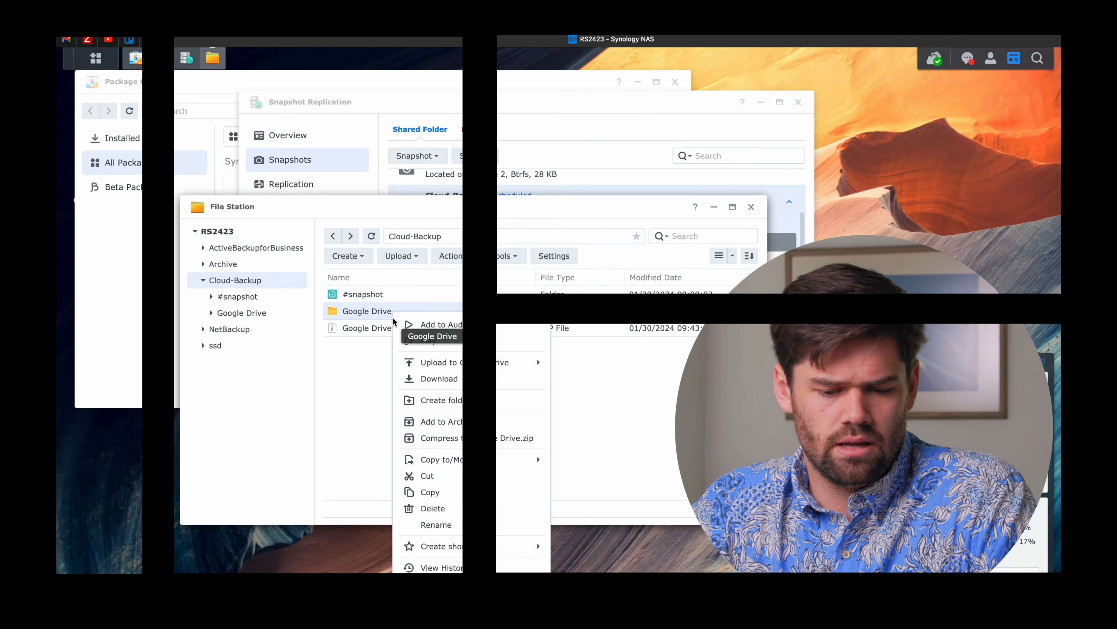
pyautogui.click(435, 511)
pyautogui.click(557, 375)
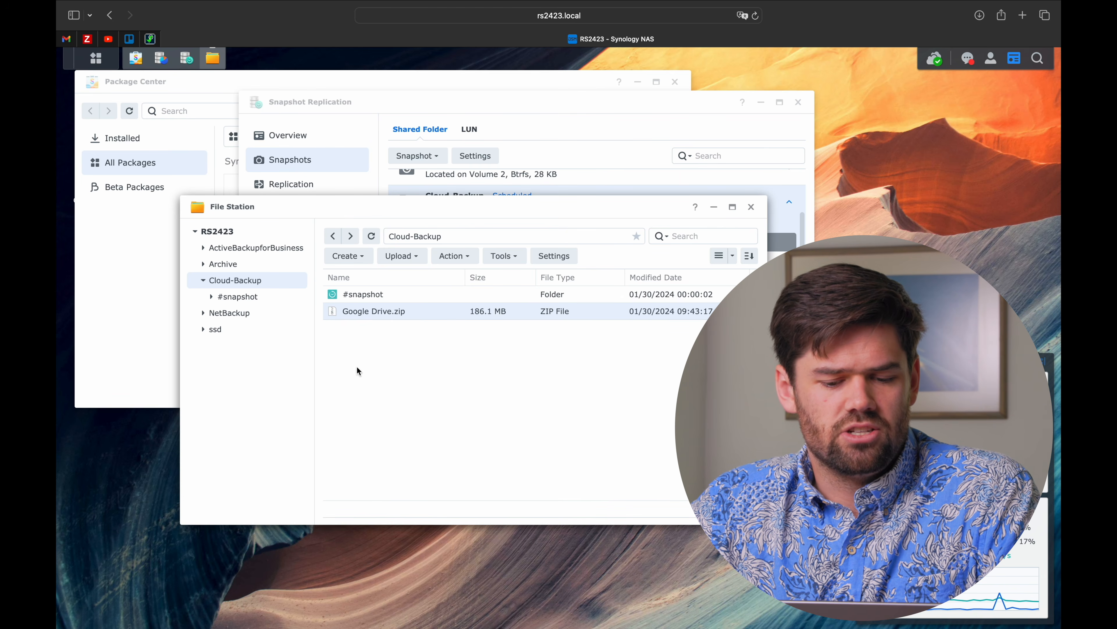
# Rename the archive to Google DrivePAYMEBITCOIN.zip and widen the Name column to fit the full file name.
pyautogui.rightClick(403, 319)
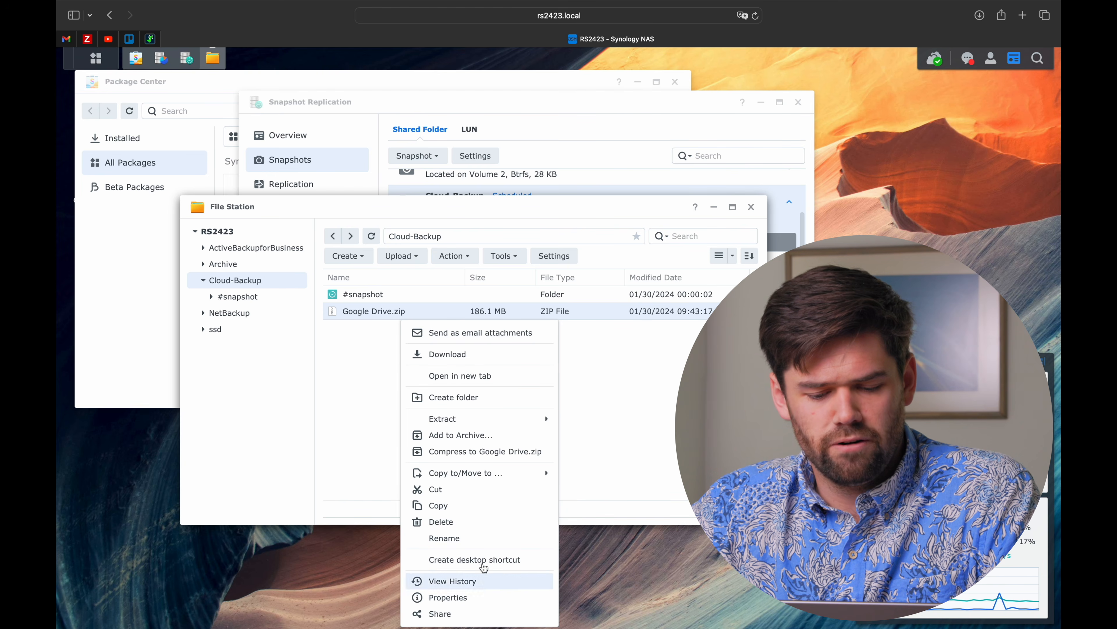
pyautogui.click(444, 537)
pyautogui.press('Right')
pyautogui.write('PAYMEBITC')
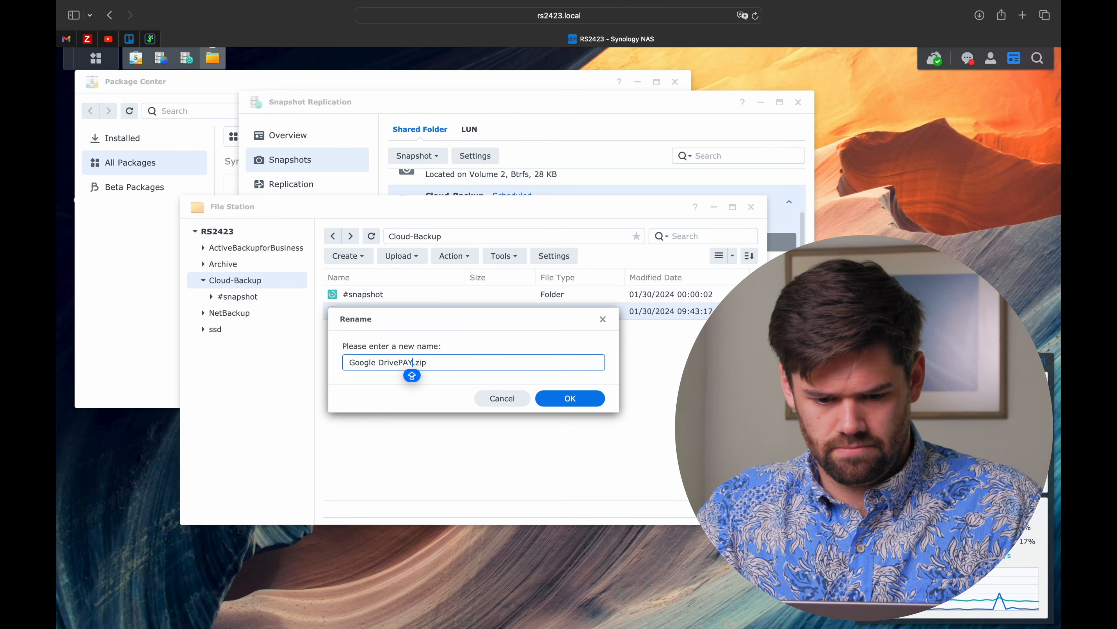
pyautogui.write('OIN')
pyautogui.press('Return')
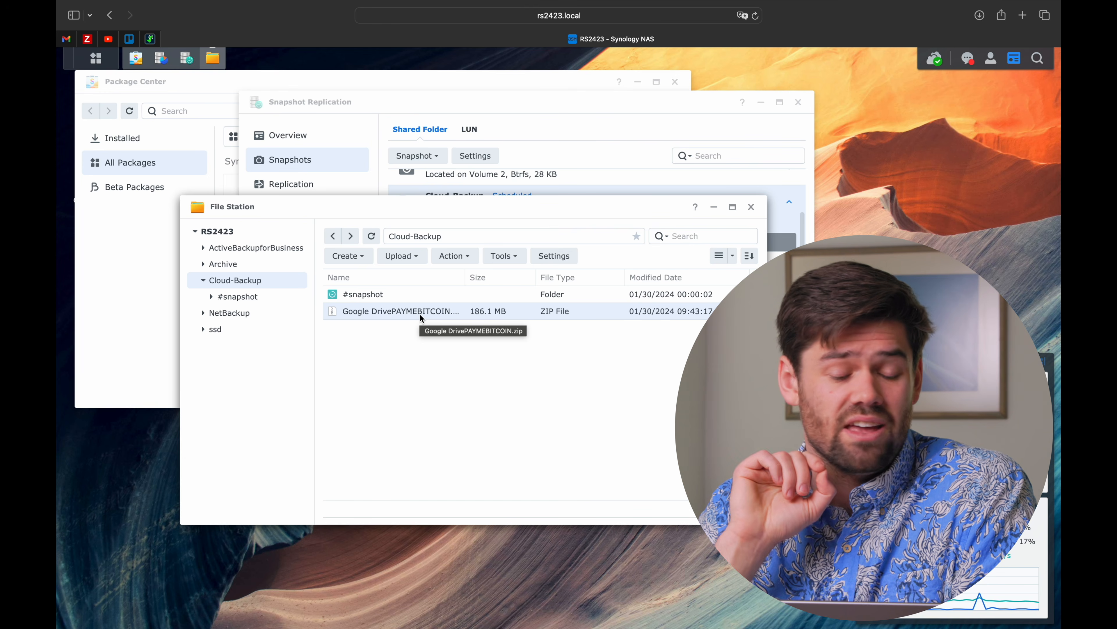
pyautogui.click(482, 278)
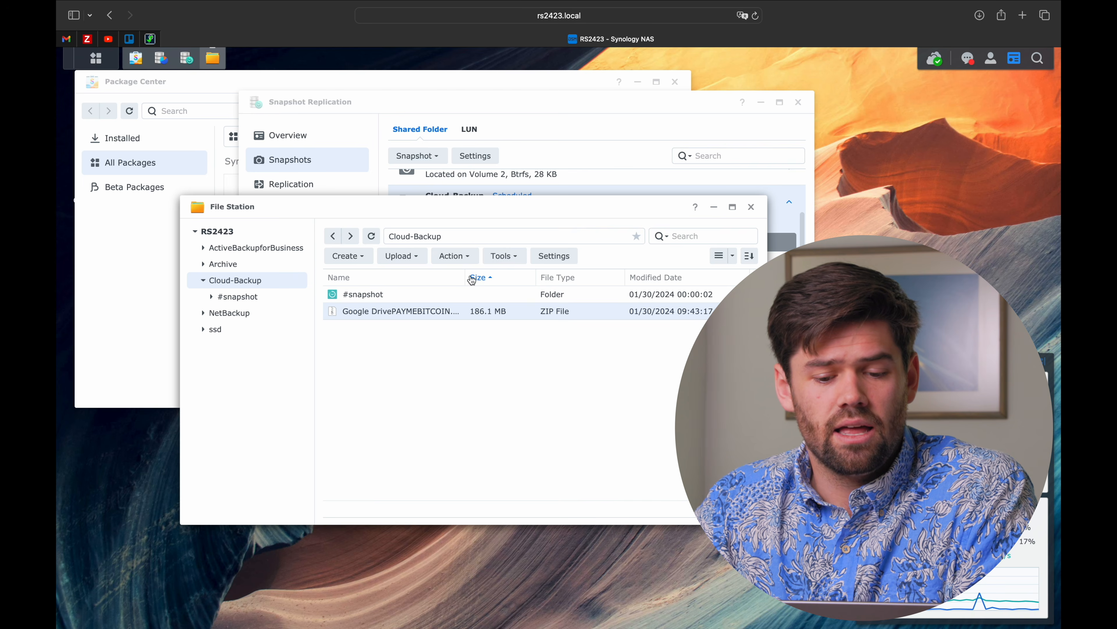
pyautogui.moveTo(467, 276); pyautogui.dragTo(494, 277)
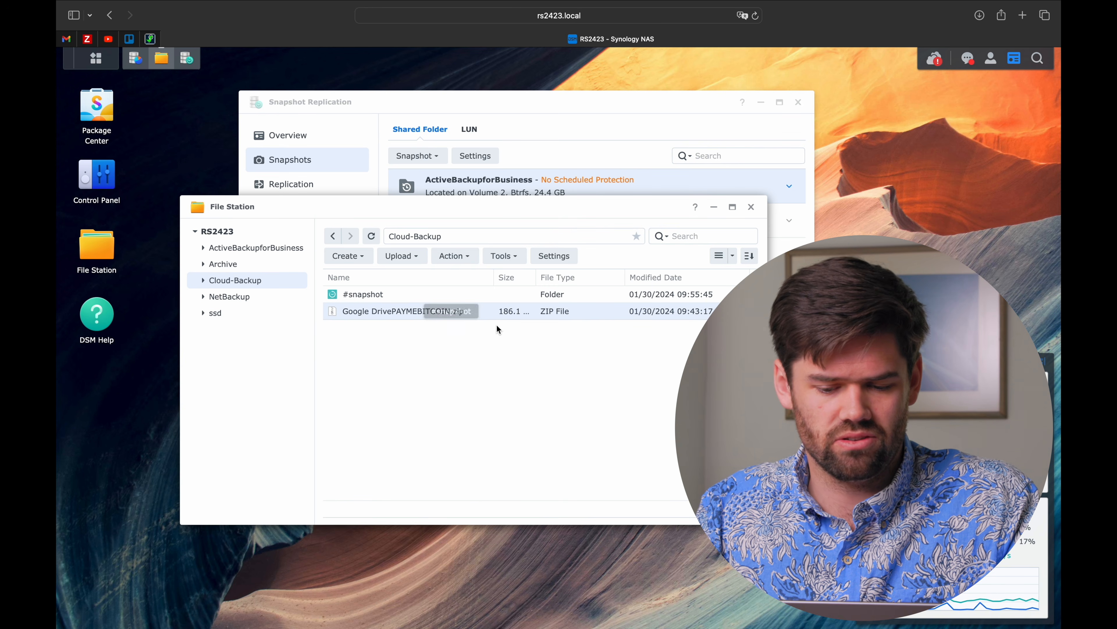
# Switch to Finder and inspect the Google DrivePAYMEBITCOIN.zip file and the #snapshot folder in the Cloud-Backup share.
pyautogui.hotkey('ctrl', 'Left')
pyautogui.moveTo(522, 294); pyautogui.dragTo(529, 49)
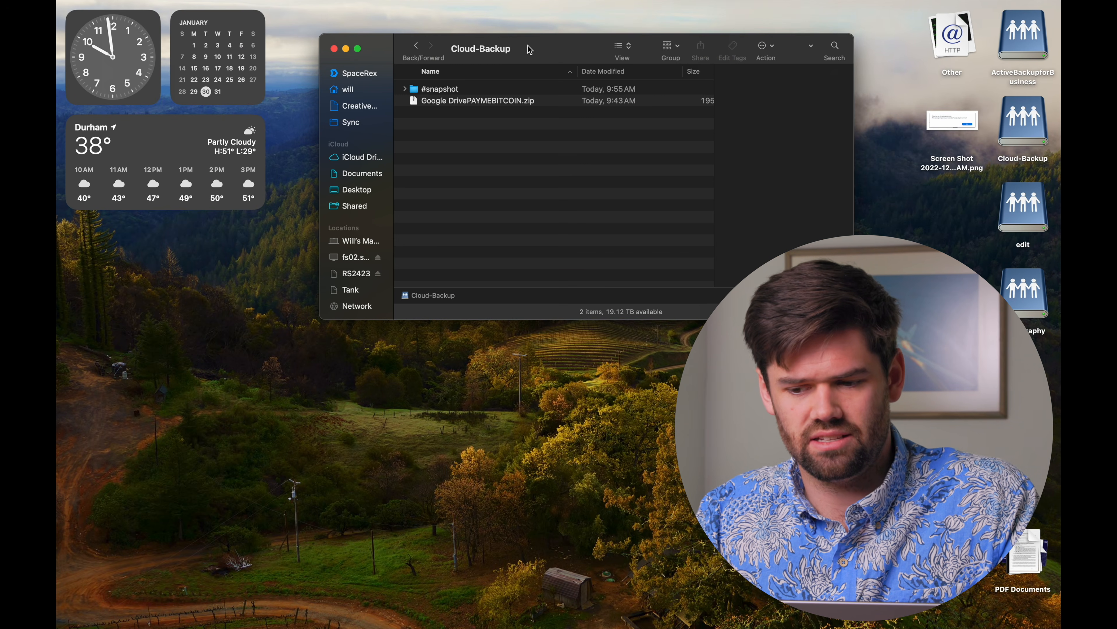
pyautogui.click(471, 101)
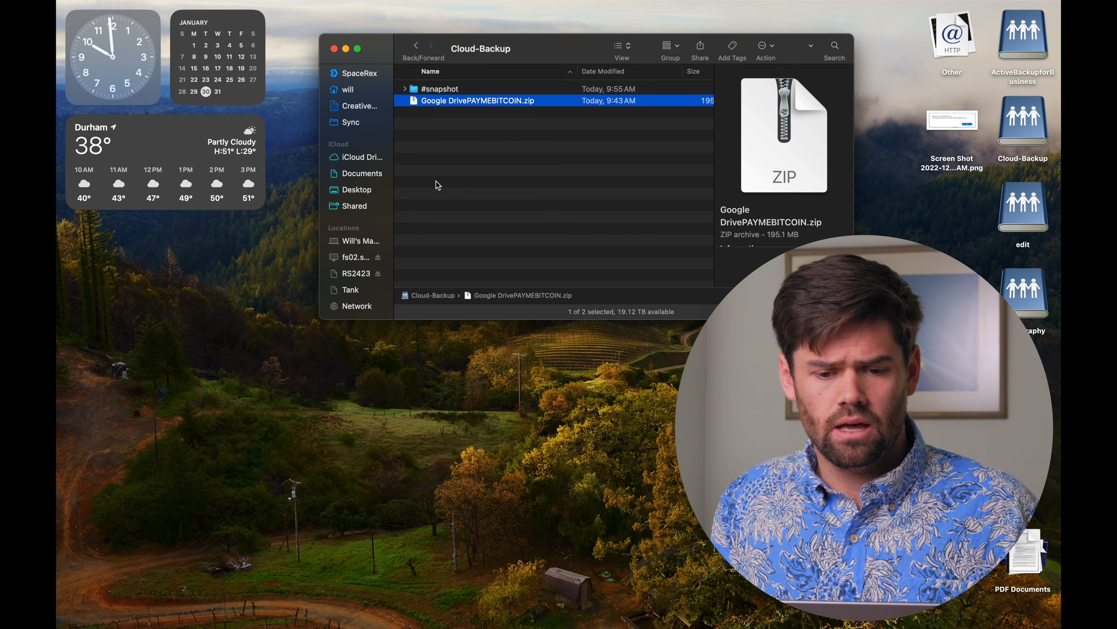
pyautogui.doubleClick(451, 92)
pyautogui.click(415, 46)
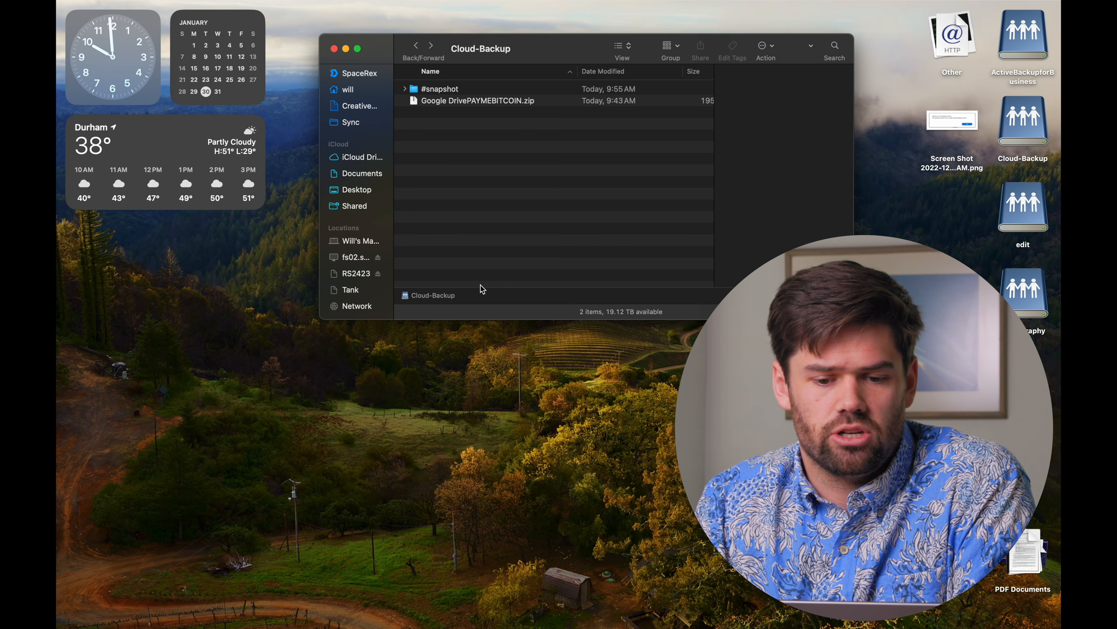
# Browse the #snapshot folder, checking snapshot GMT-05-2023.11.30-00.00.02 and opening the latest one, GMT-05-2024.01.30-00.00.01.
pyautogui.doubleClick(461, 89)
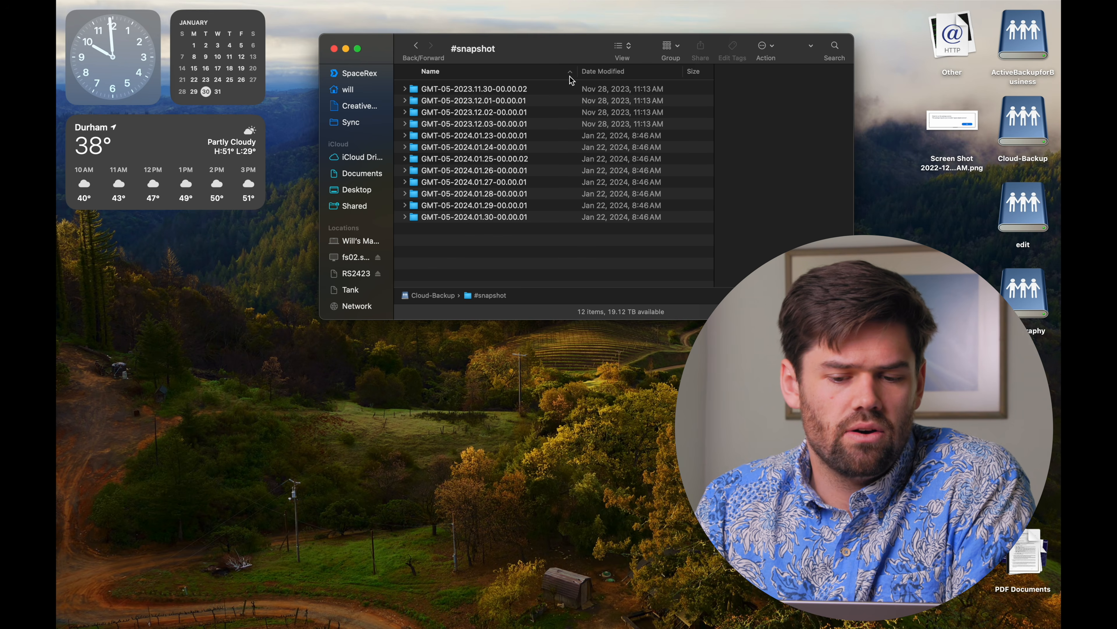
pyautogui.doubleClick(515, 90)
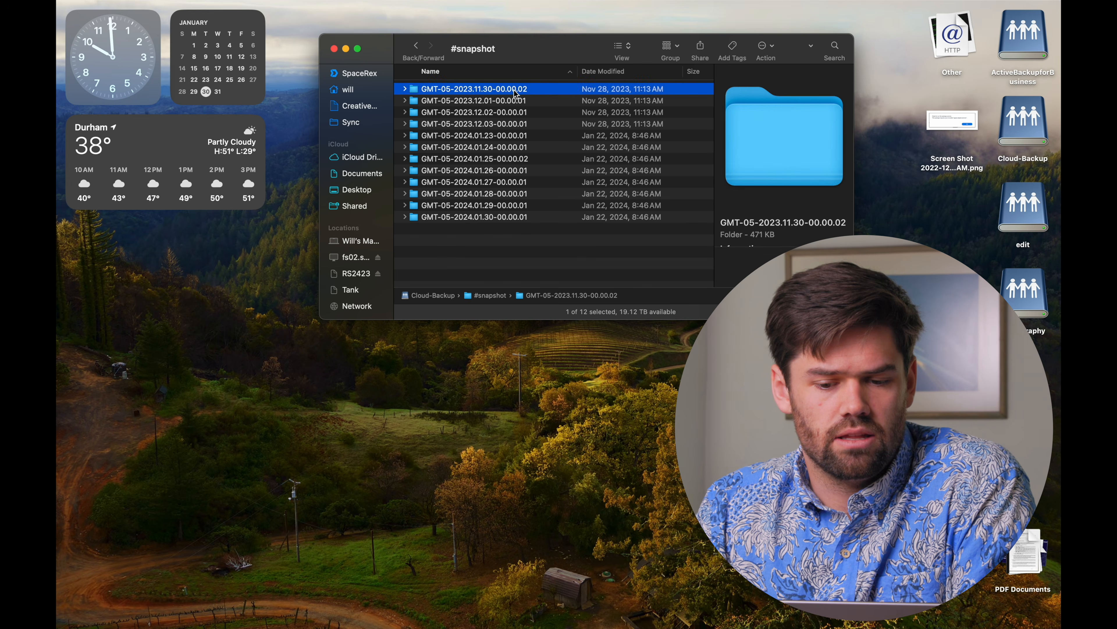
pyautogui.click(411, 51)
pyautogui.doubleClick(512, 217)
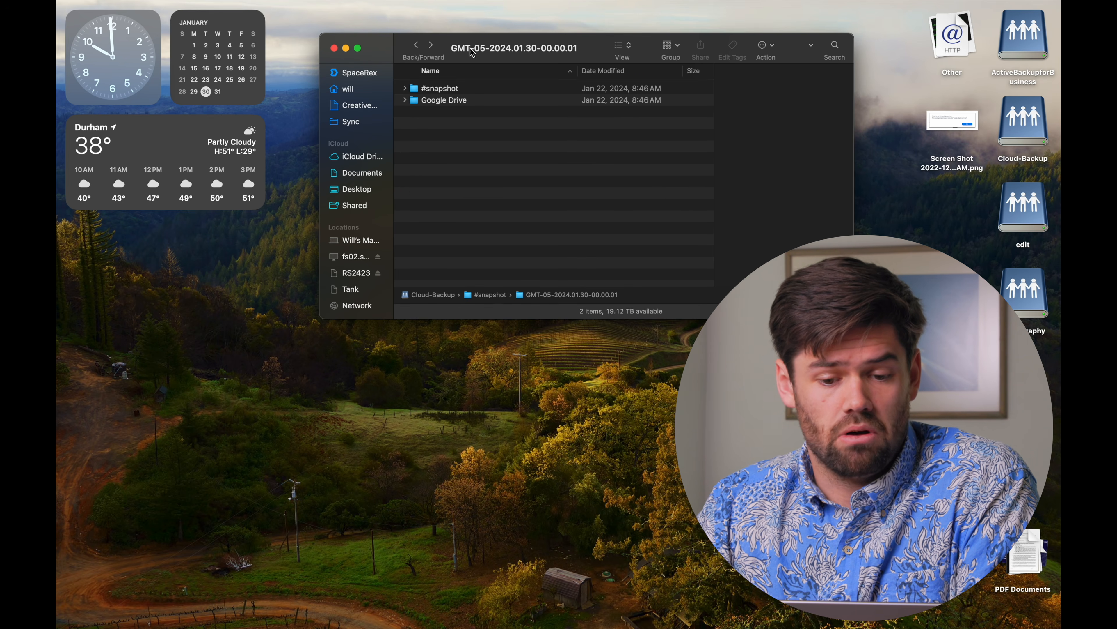
# Try to rename the Google Drive folder inside the 2024.01.30 snapshot to lakdjasdlkfj, and cancel the password request.
pyautogui.click(449, 101)
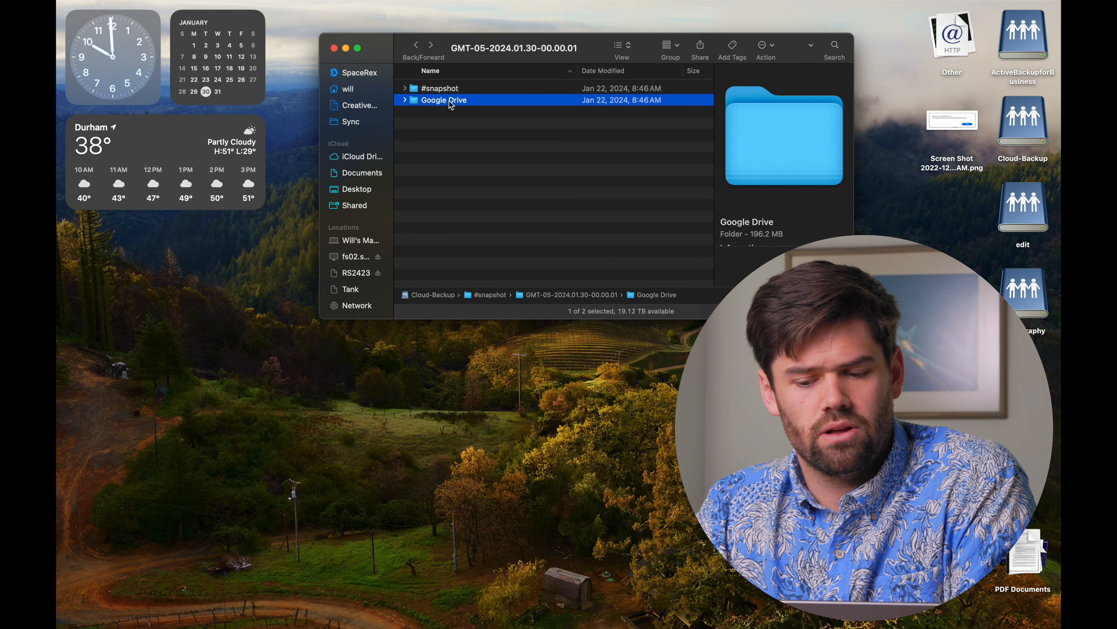
pyautogui.rightClick(449, 102)
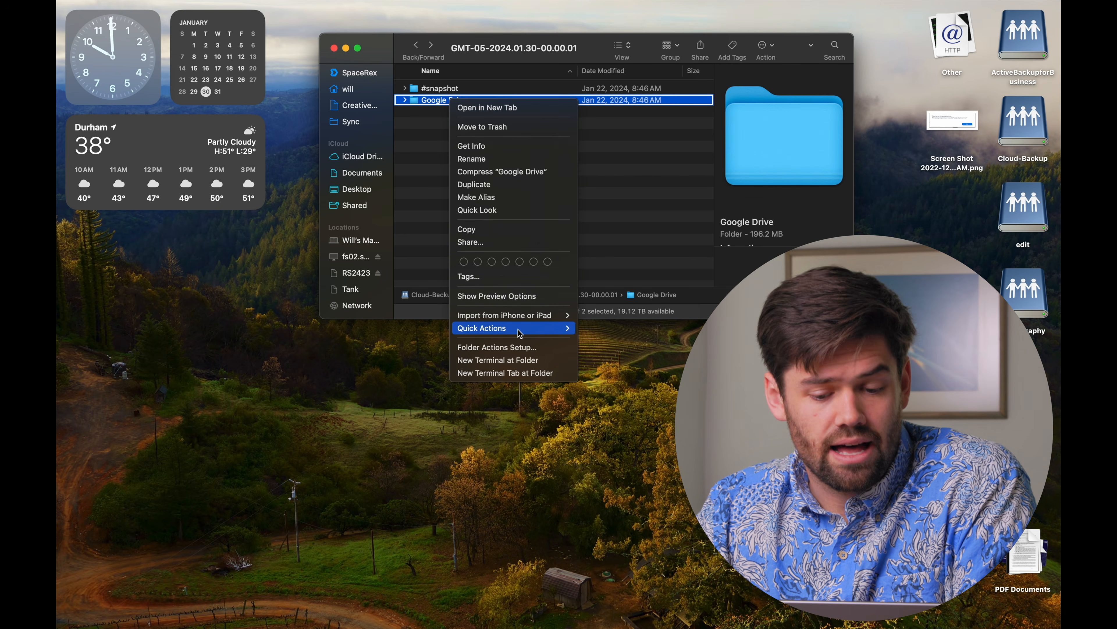
pyautogui.click(486, 160)
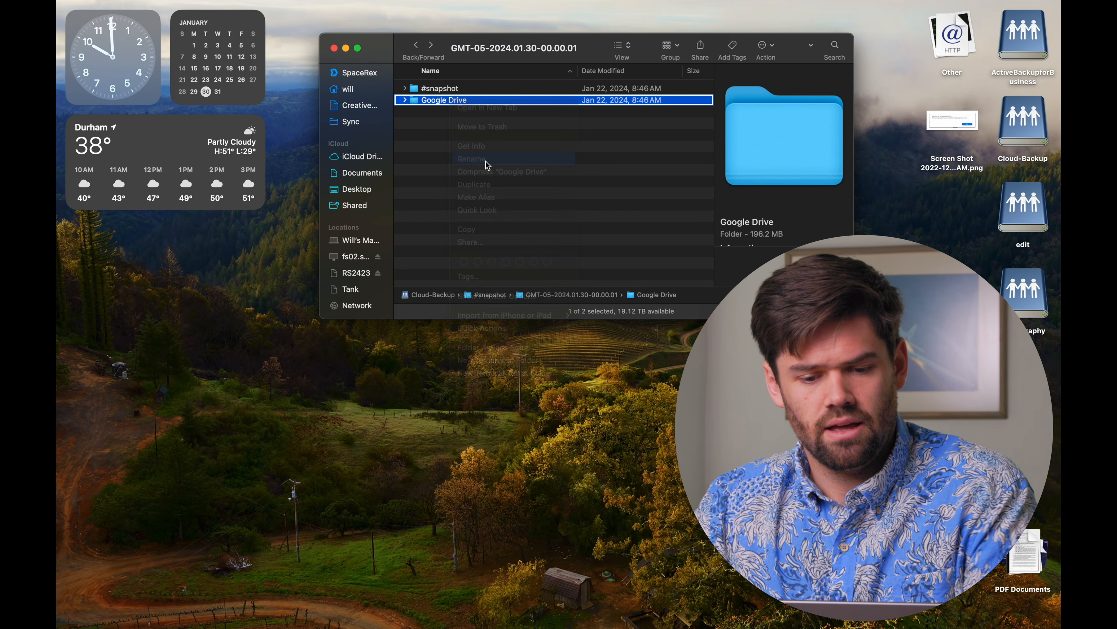
pyautogui.write('lakdjasdlk')
pyautogui.press('Return')
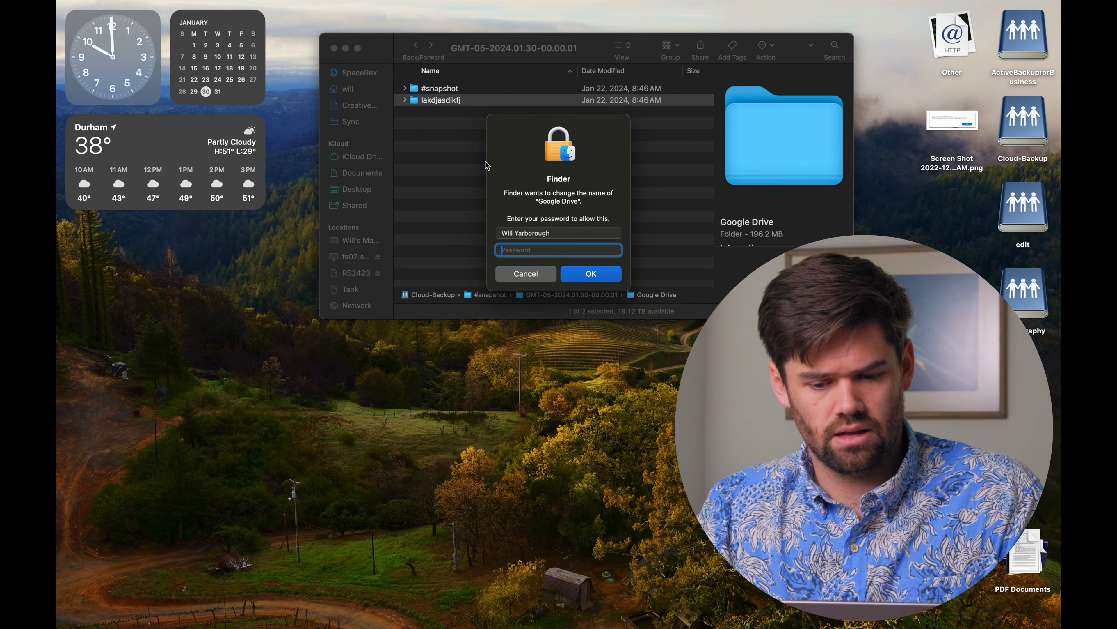
pyautogui.click(541, 274)
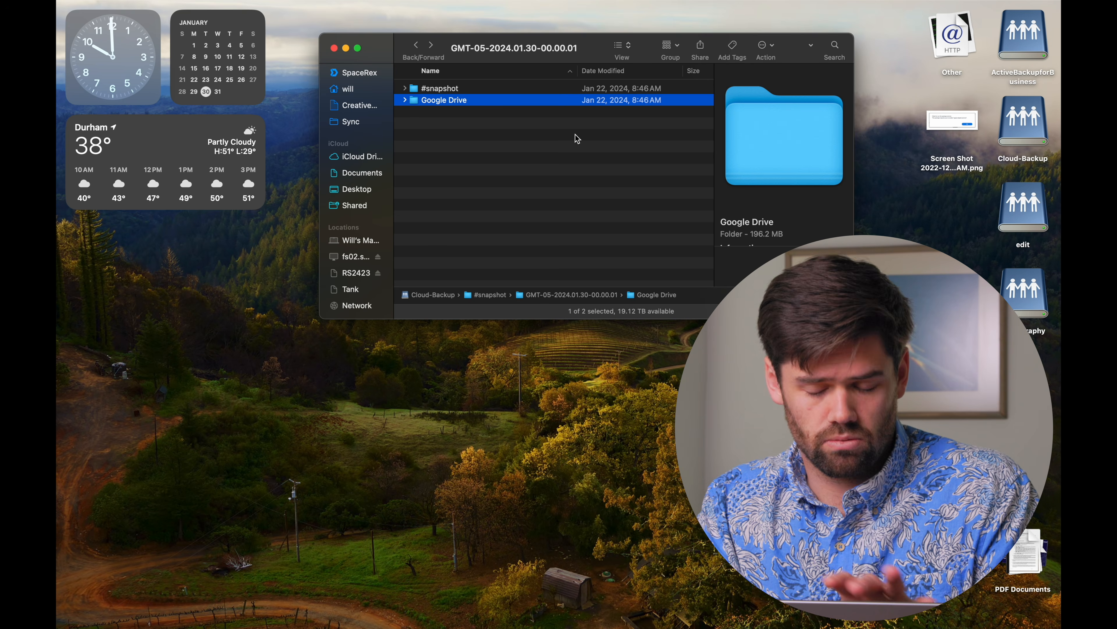
# Go back from the 2024.01.30 snapshot through the #snapshot folder to the root of the Cloud-Backup share.
pyautogui.rightClick(539, 45)
pyautogui.click(502, 50)
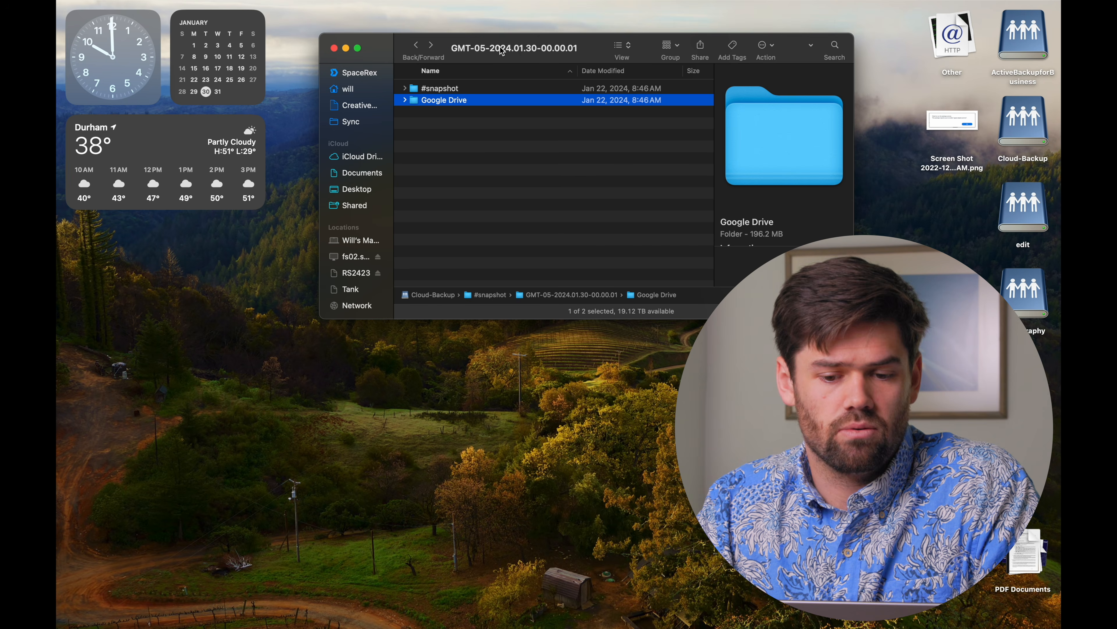
pyautogui.click(416, 46)
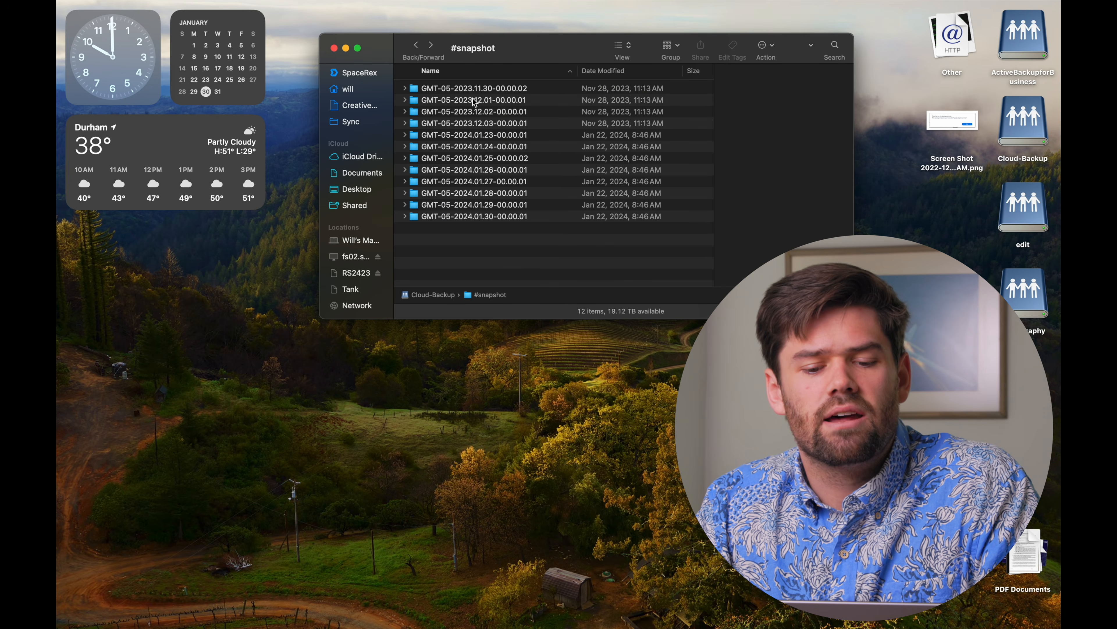
pyautogui.click(416, 45)
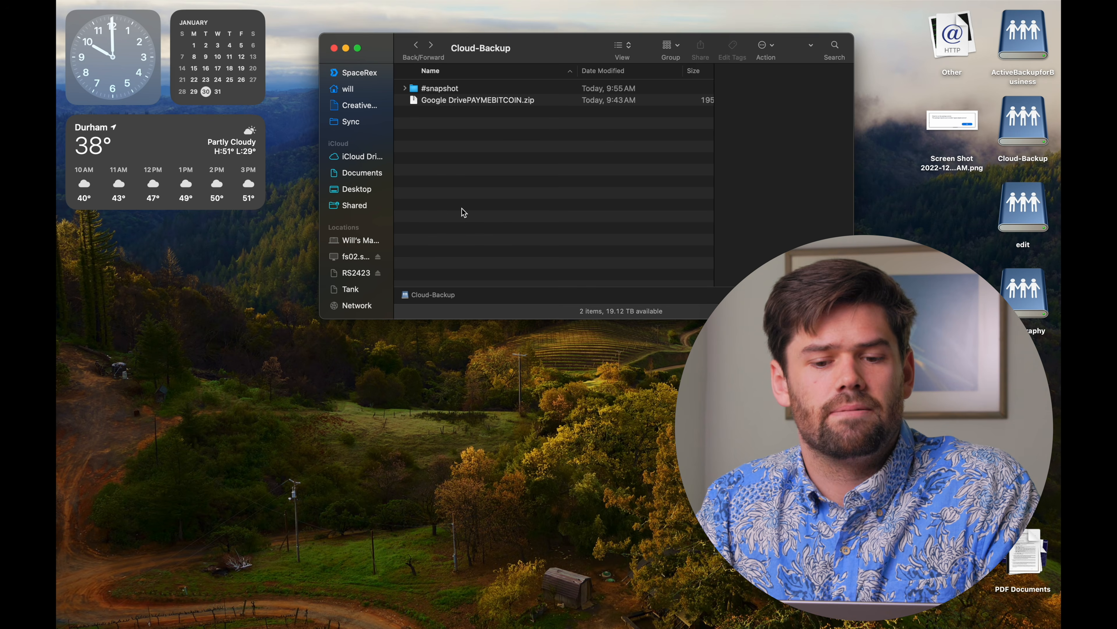
# Switch back to Synology DSM and open the list of recoverable Cloud-Backup snapshots in Snapshot Replication.
pyautogui.hotkey('ctrl', 'Right')
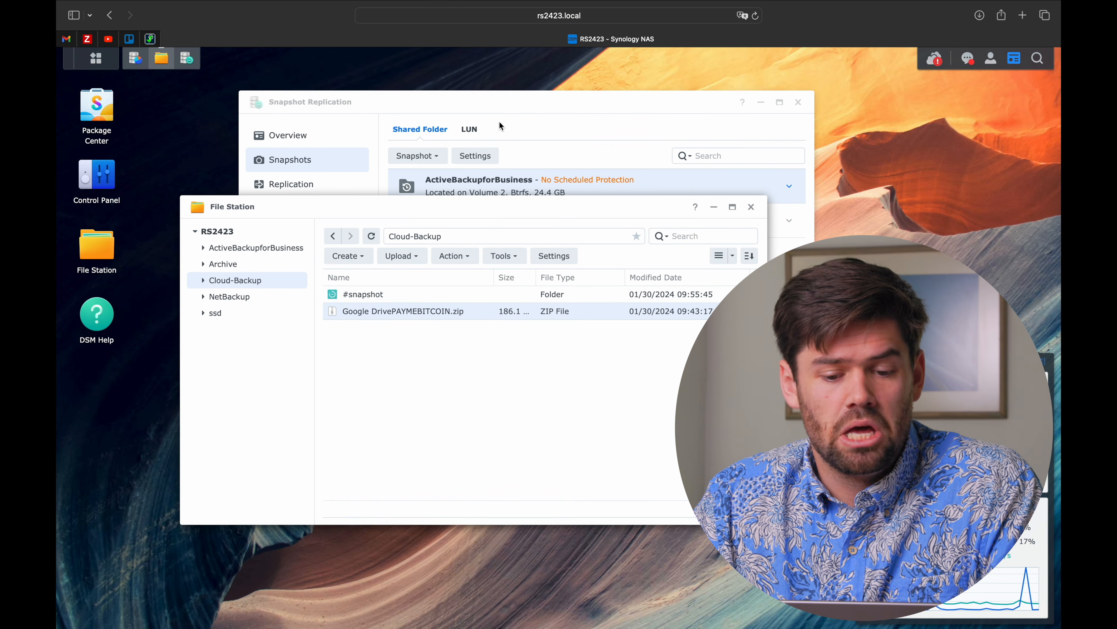
pyautogui.click(346, 159)
pyautogui.click(346, 131)
pyautogui.click(304, 210)
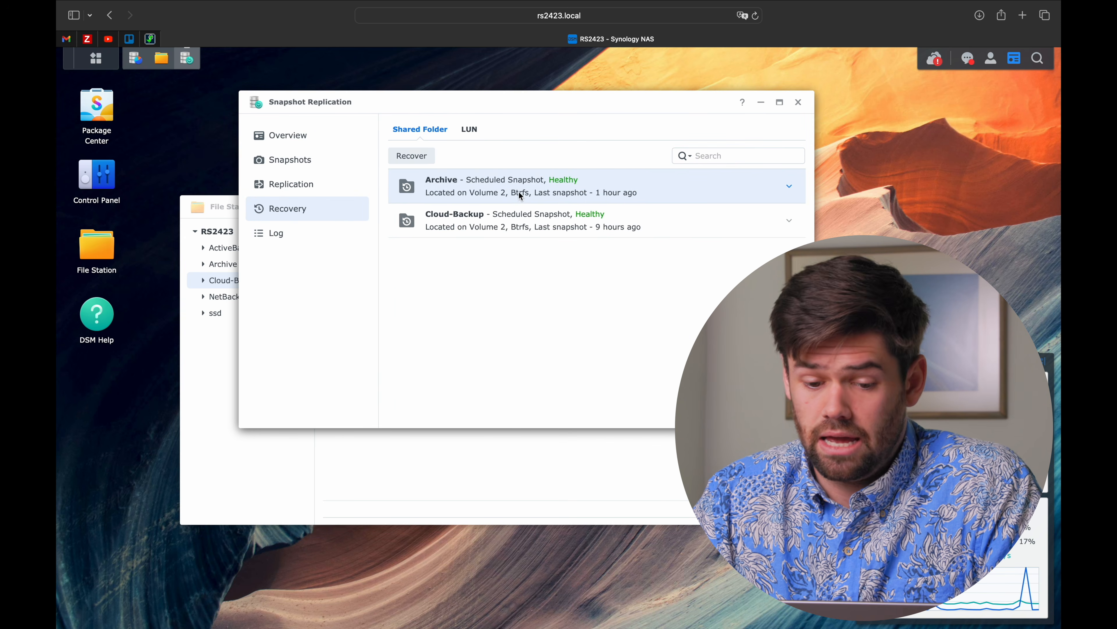
pyautogui.click(528, 218)
pyautogui.click(413, 157)
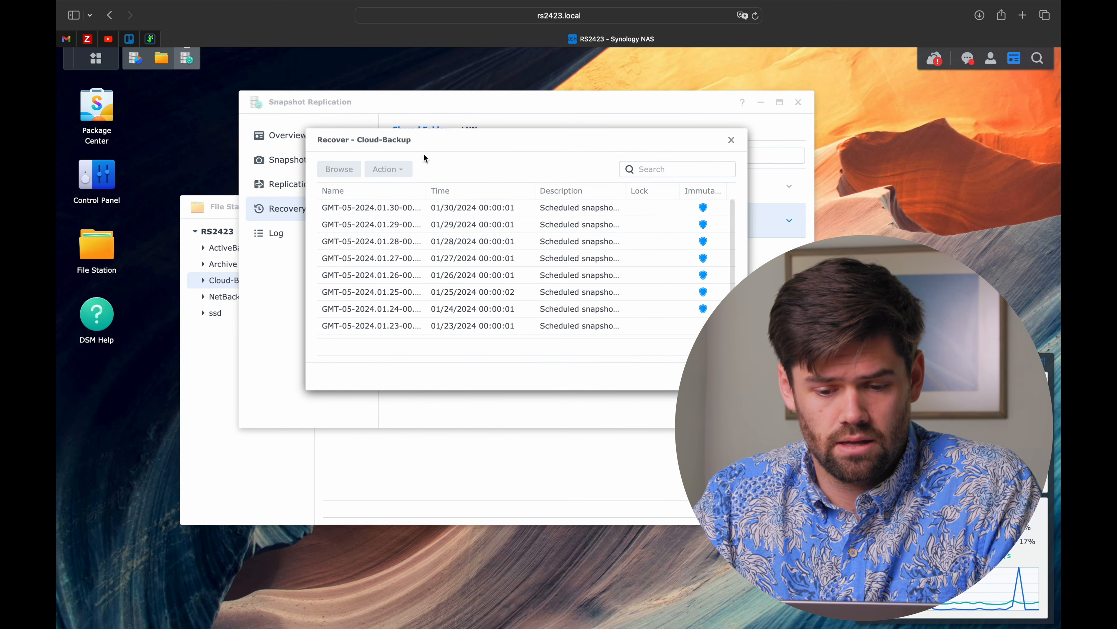
# Restore the Cloud-Backup shared folder to snapshot GMT-05-2024.01.30-00.00.01, taking a snapshot before restoring and leaving the folder settings unrestored.
pyautogui.click(483, 210)
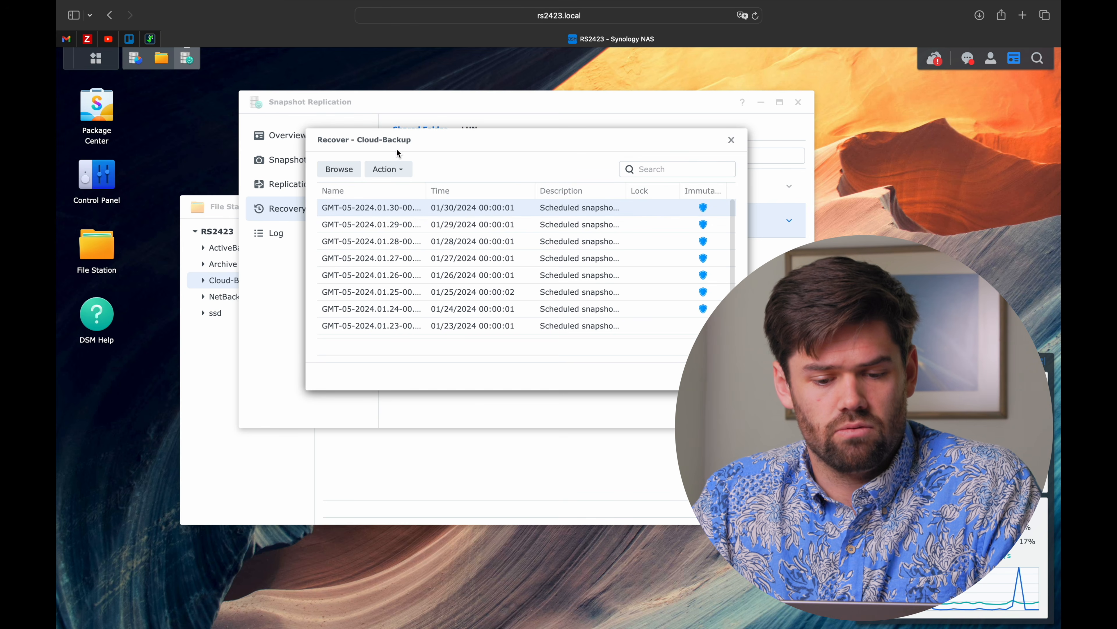
pyautogui.click(389, 169)
pyautogui.click(446, 192)
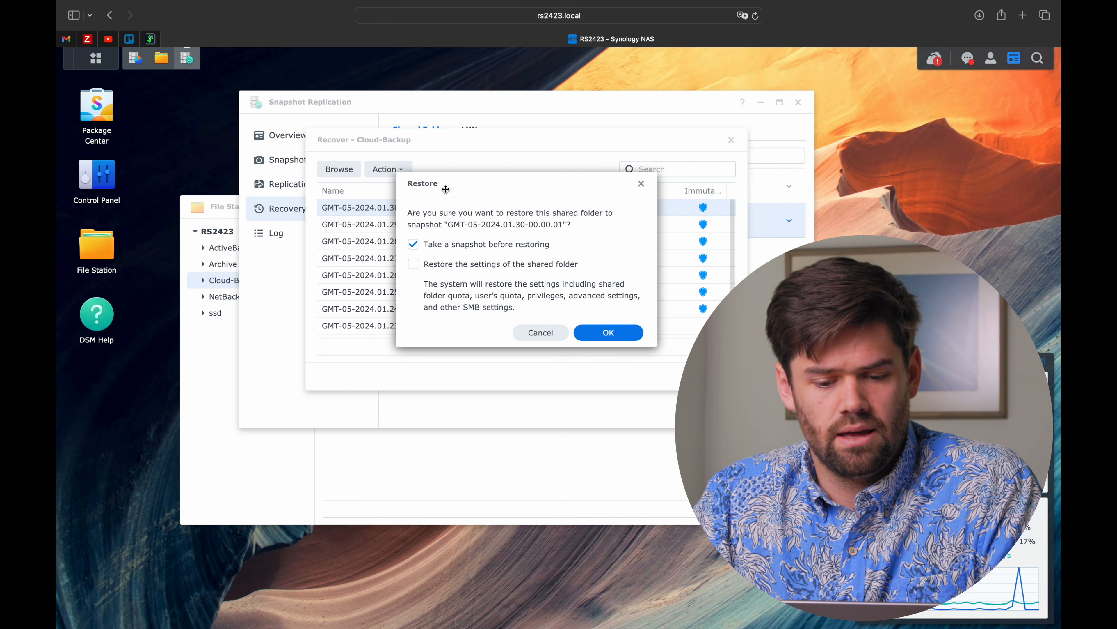
pyautogui.click(624, 332)
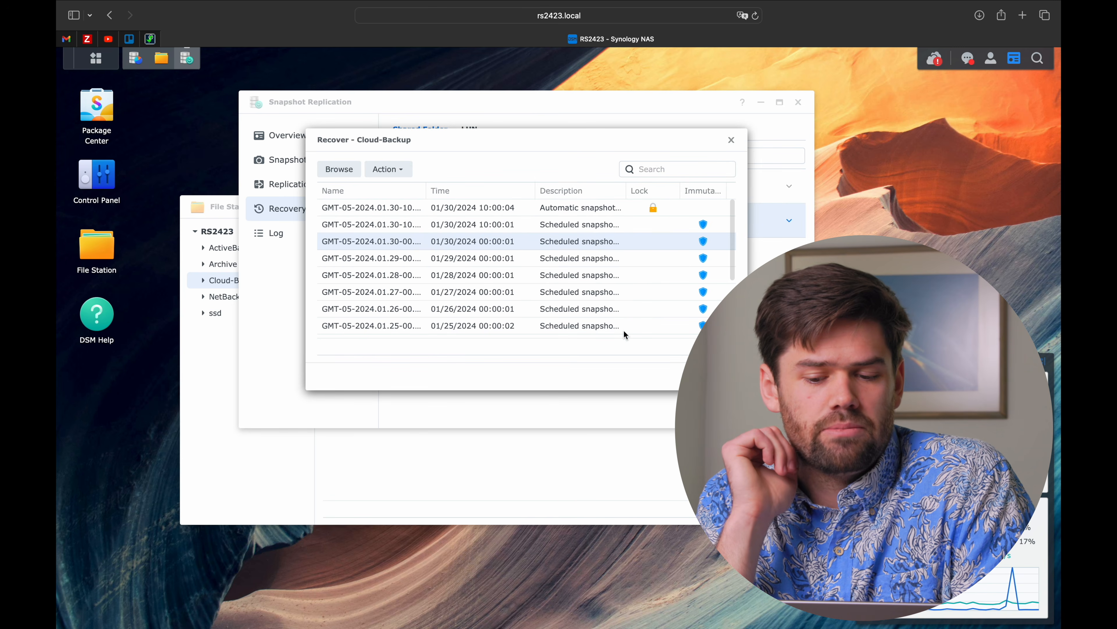
# Bring File Station forward to check Cloud-Backup, switch to Finder, and reselect the Cloud-Backup share from the Mac's list of volumes.
pyautogui.click(559, 430)
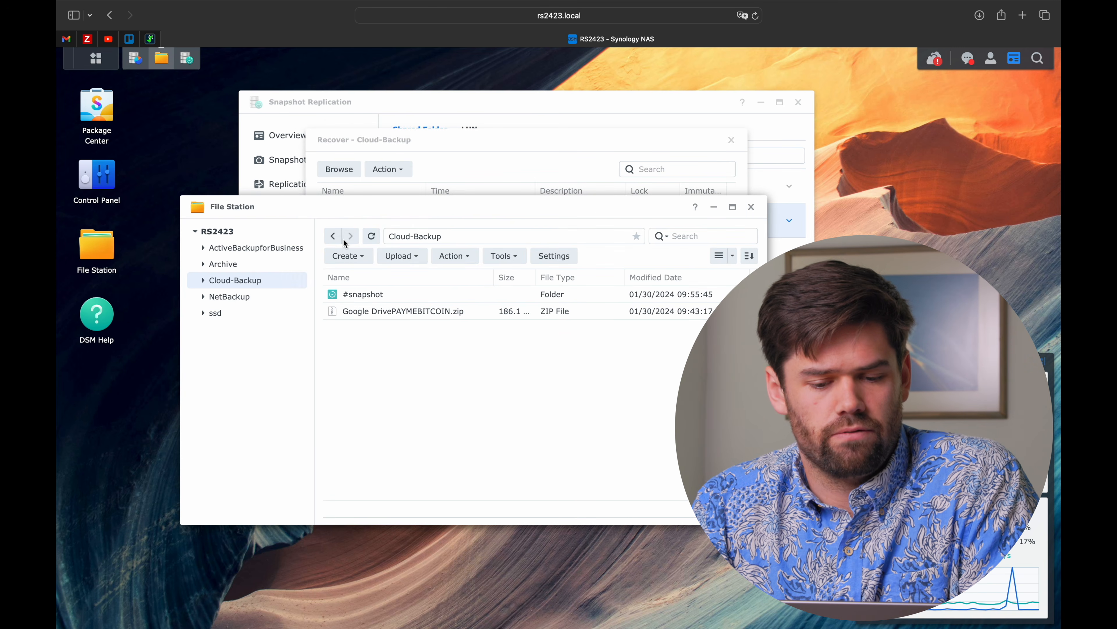
pyautogui.hotkey('ctrl', 'Left')
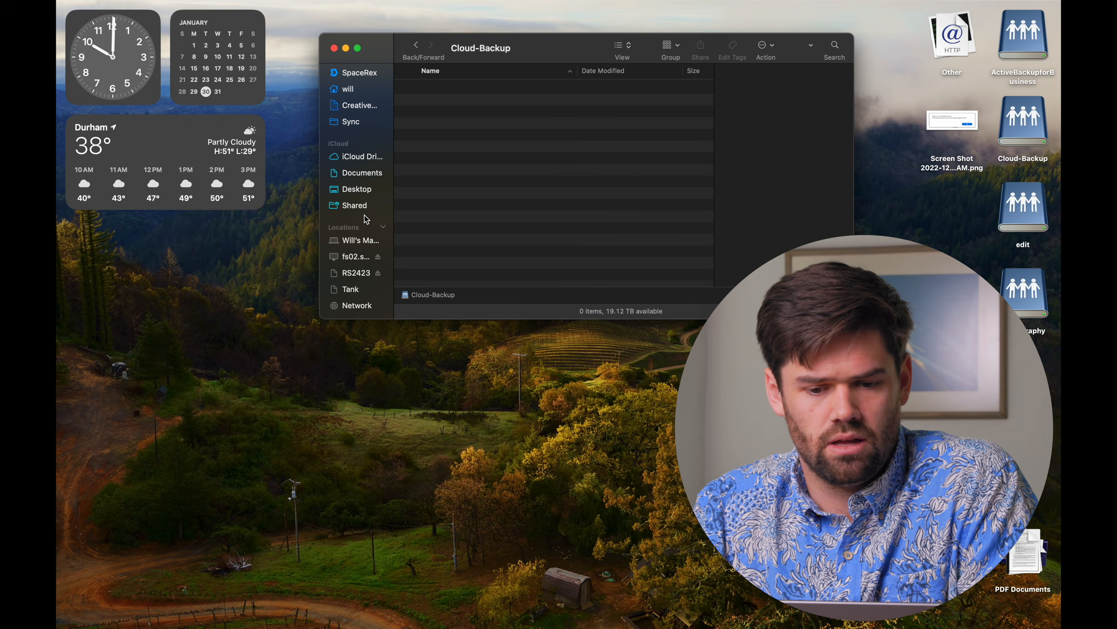
pyautogui.rightClick(478, 49)
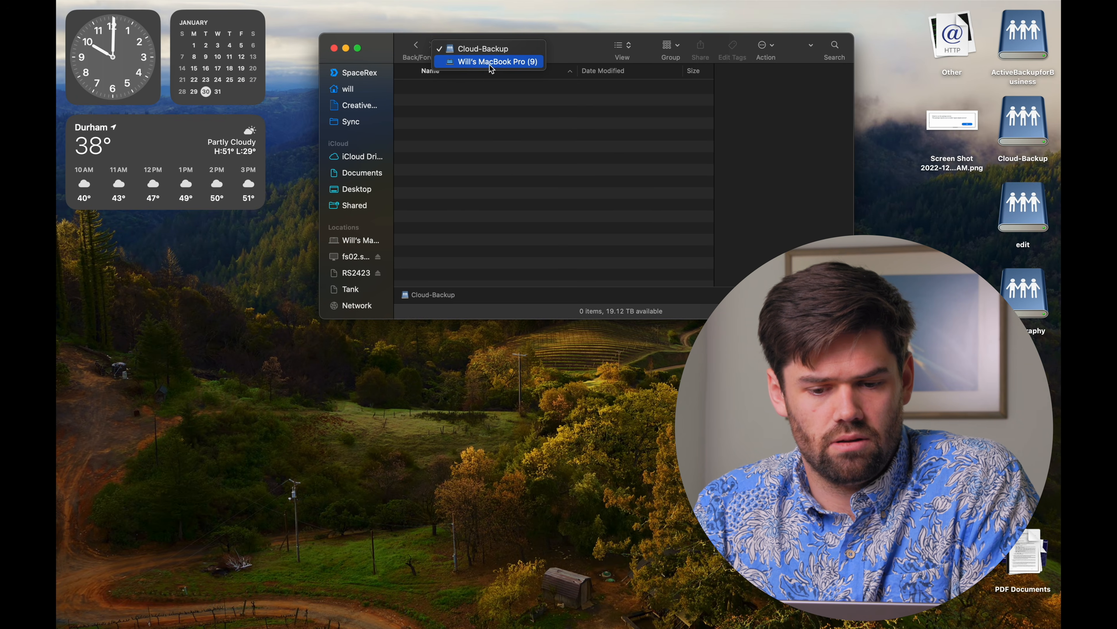
pyautogui.click(491, 64)
pyautogui.click(471, 103)
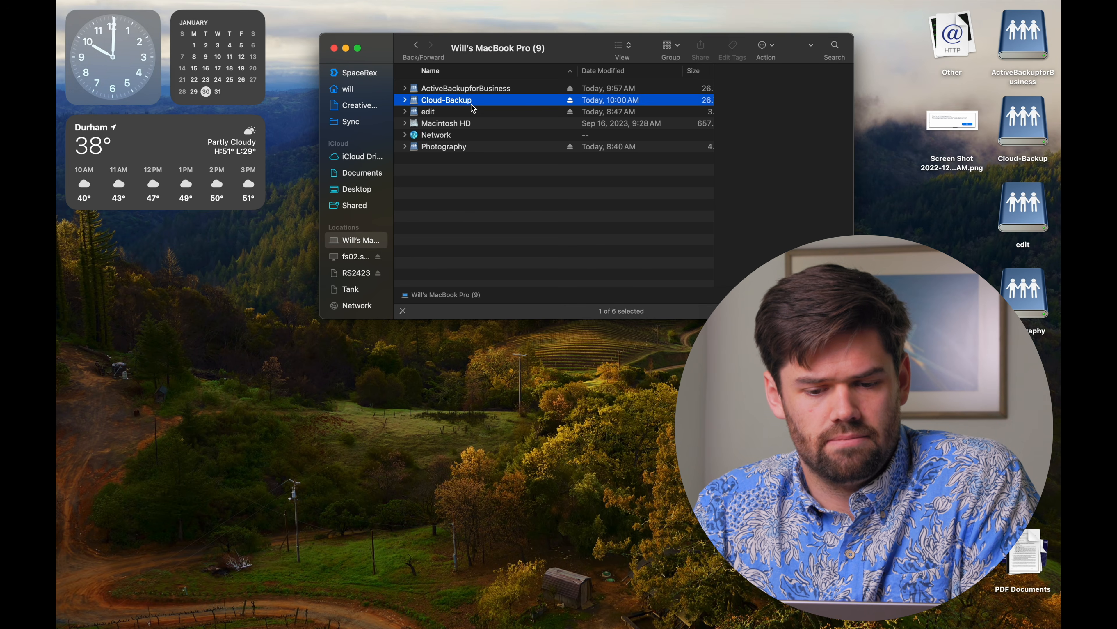